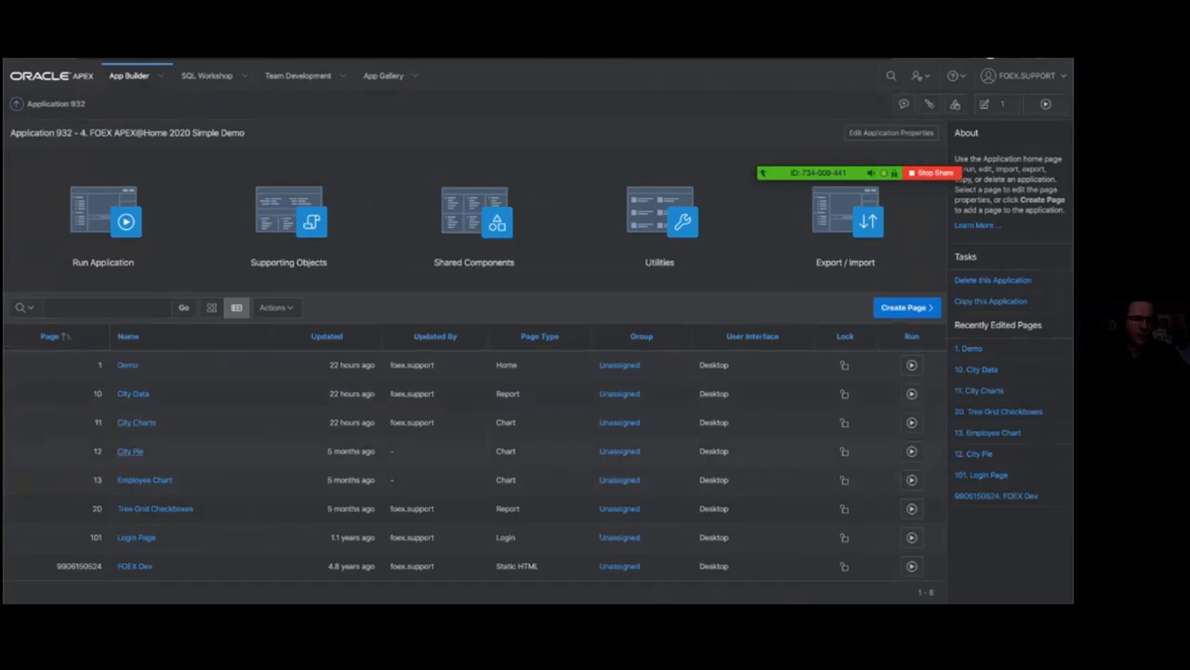
Open the City Charts page in Page Designer and review the Cities Chart region's content loader attributes.
click(133, 393)
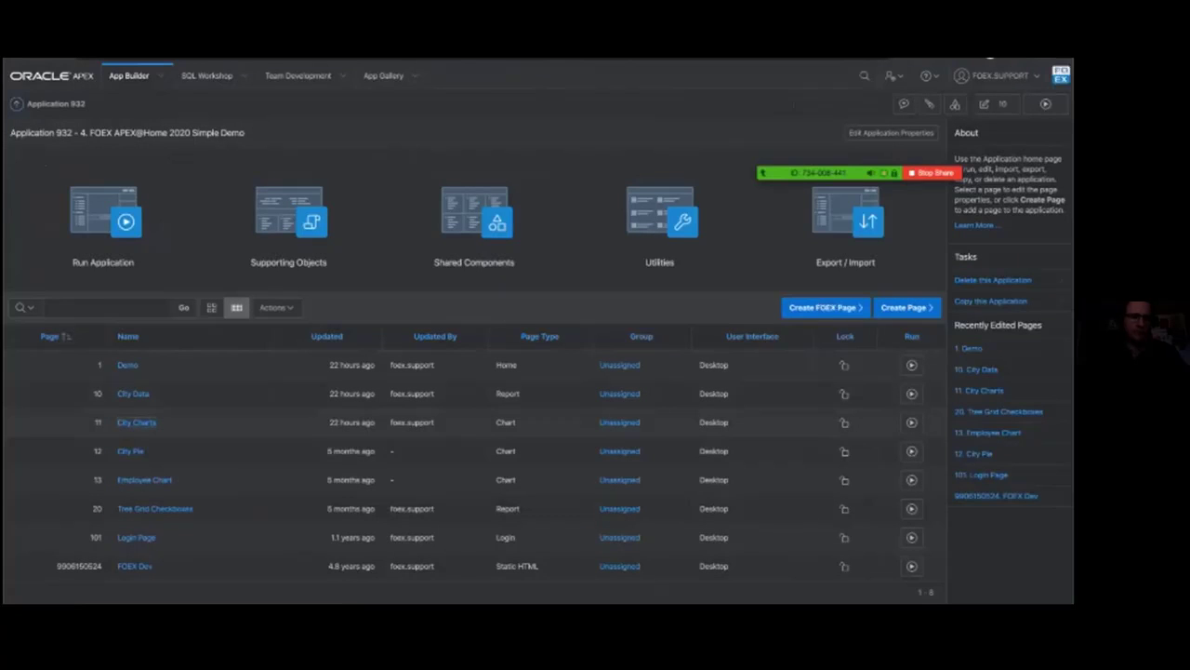
click(137, 423)
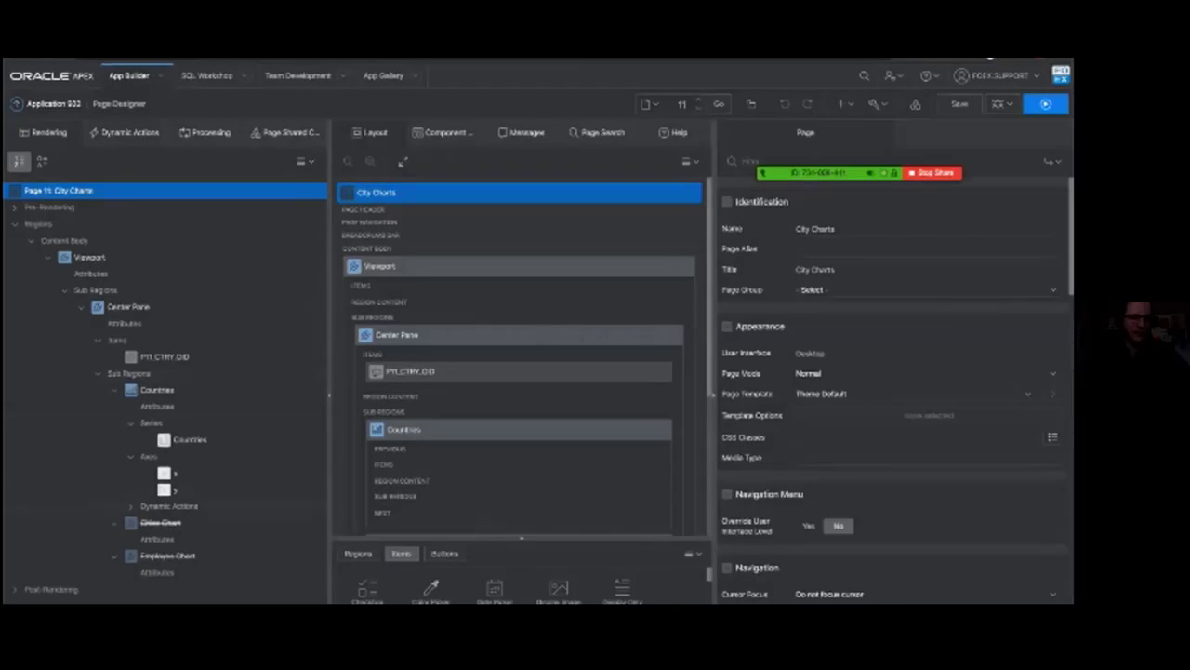
click(161, 523)
click(157, 539)
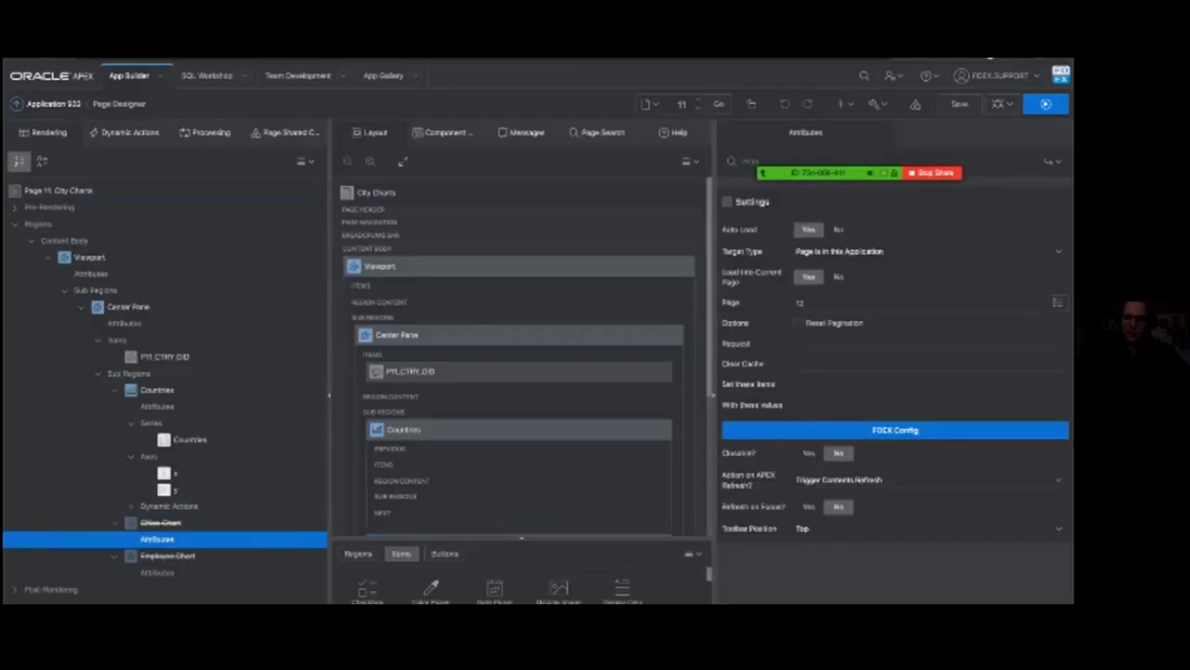
click(161, 522)
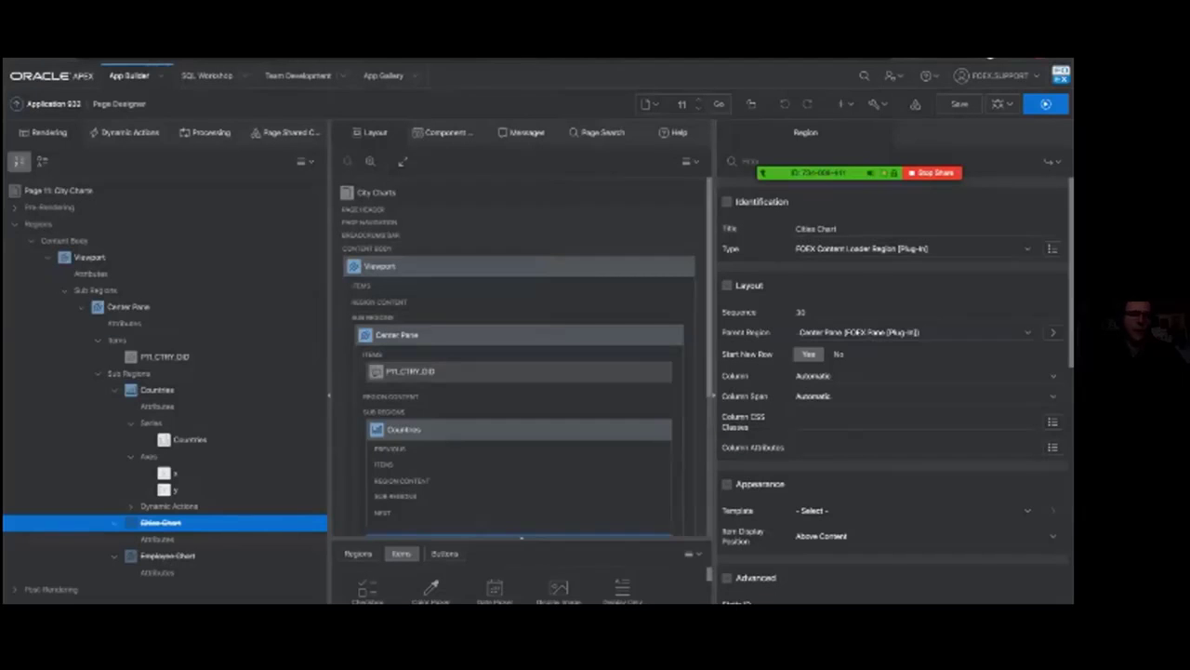
click(157, 540)
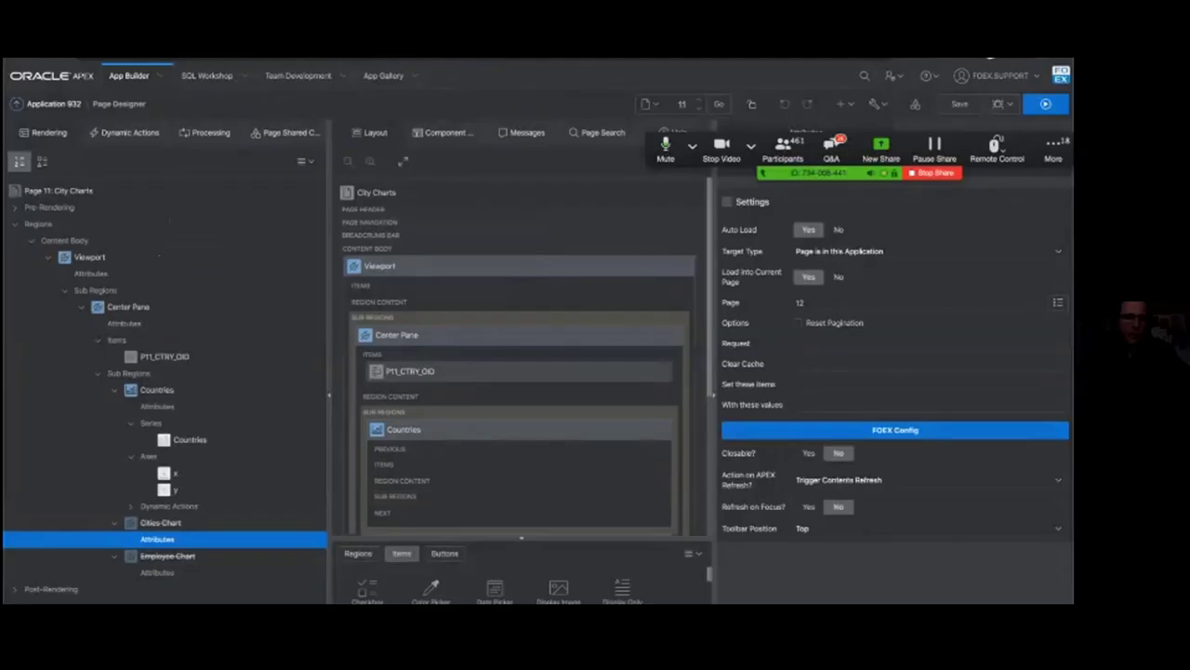
Clear the server-side condition type of the Cities Chart region.
click(160, 522)
scroll(893, 372, down, 10)
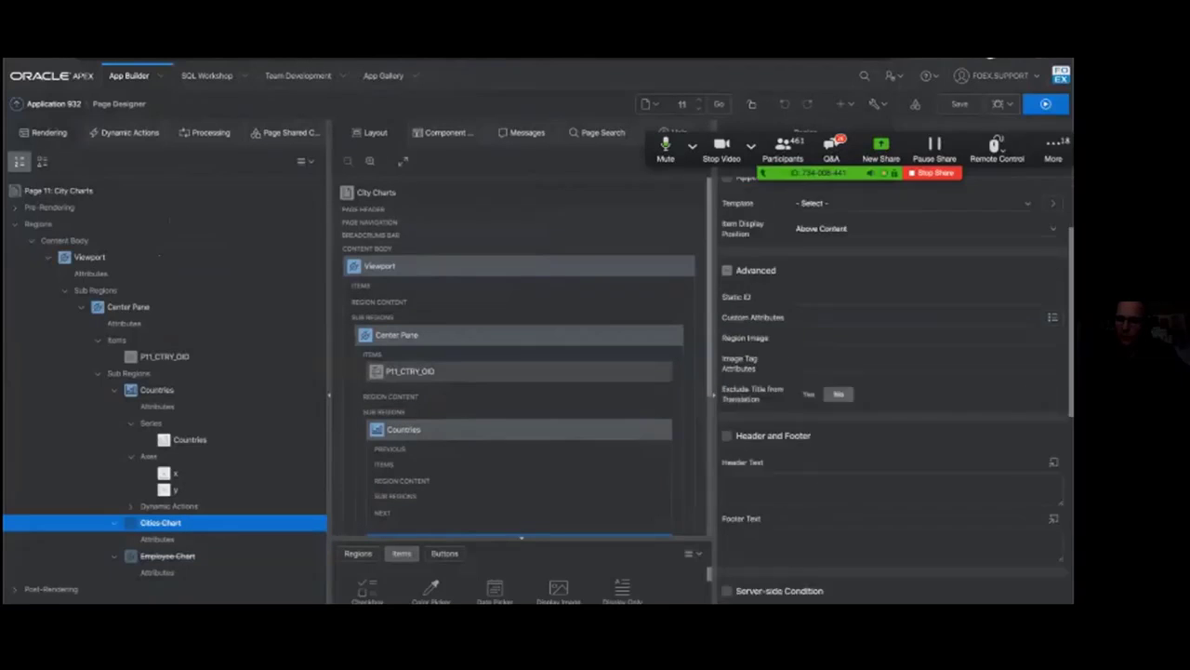
click(1053, 443)
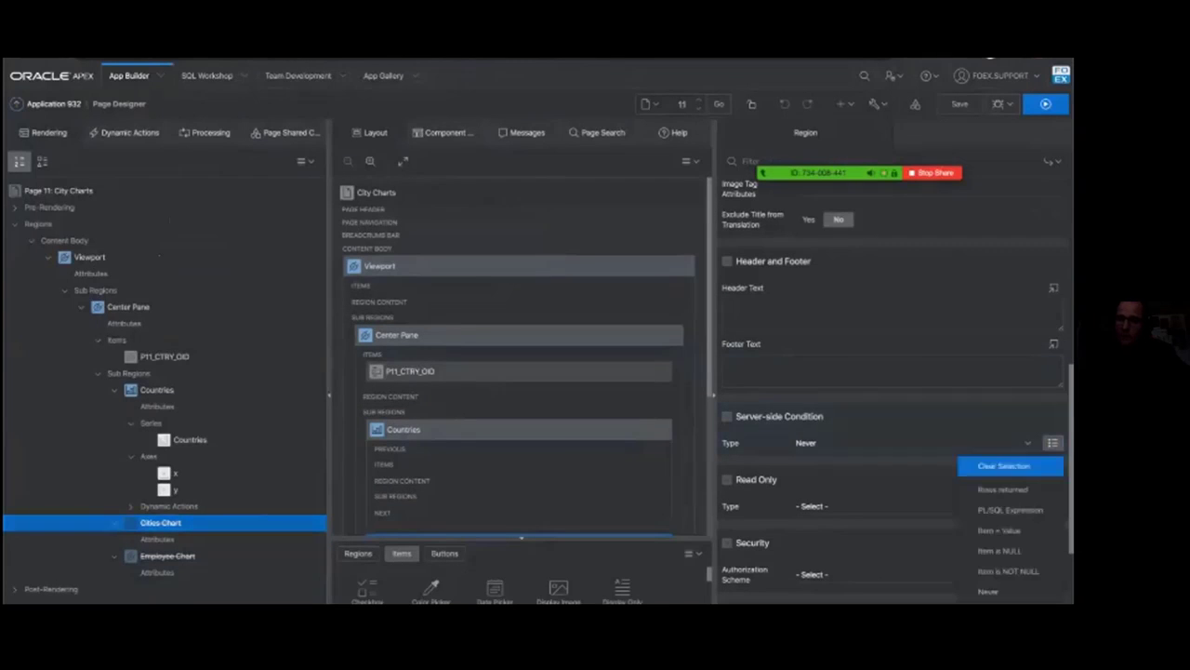
click(1005, 466)
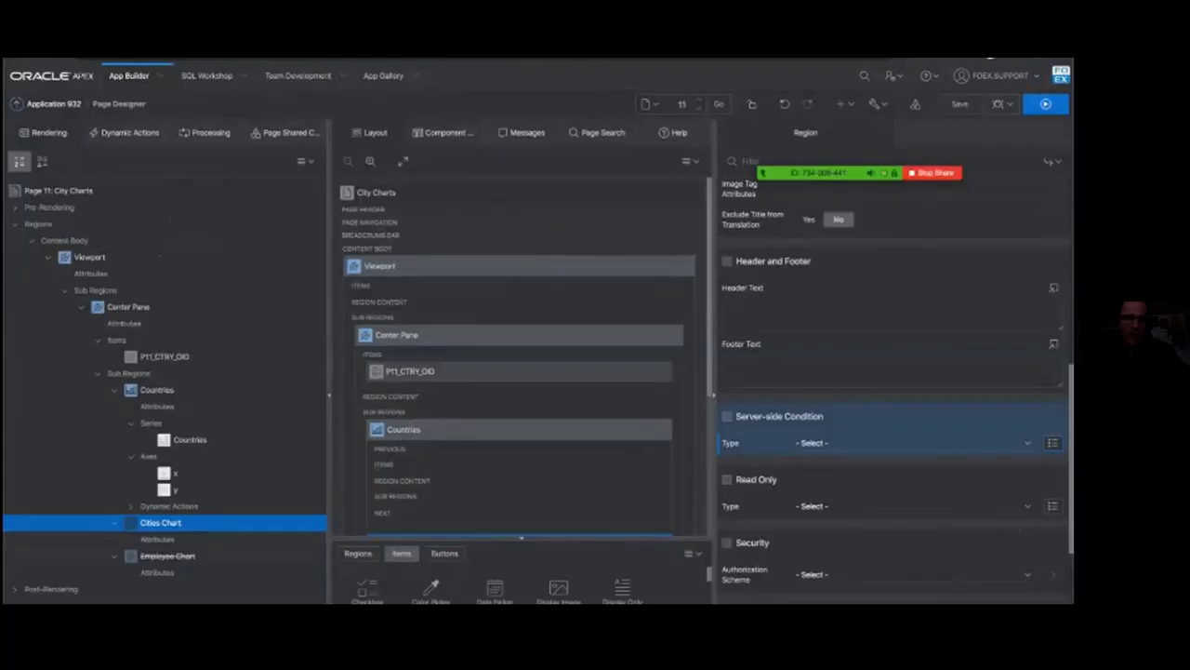
Clear the server-side condition type of the Employee Chart region, and save and run the City Charts page.
click(168, 556)
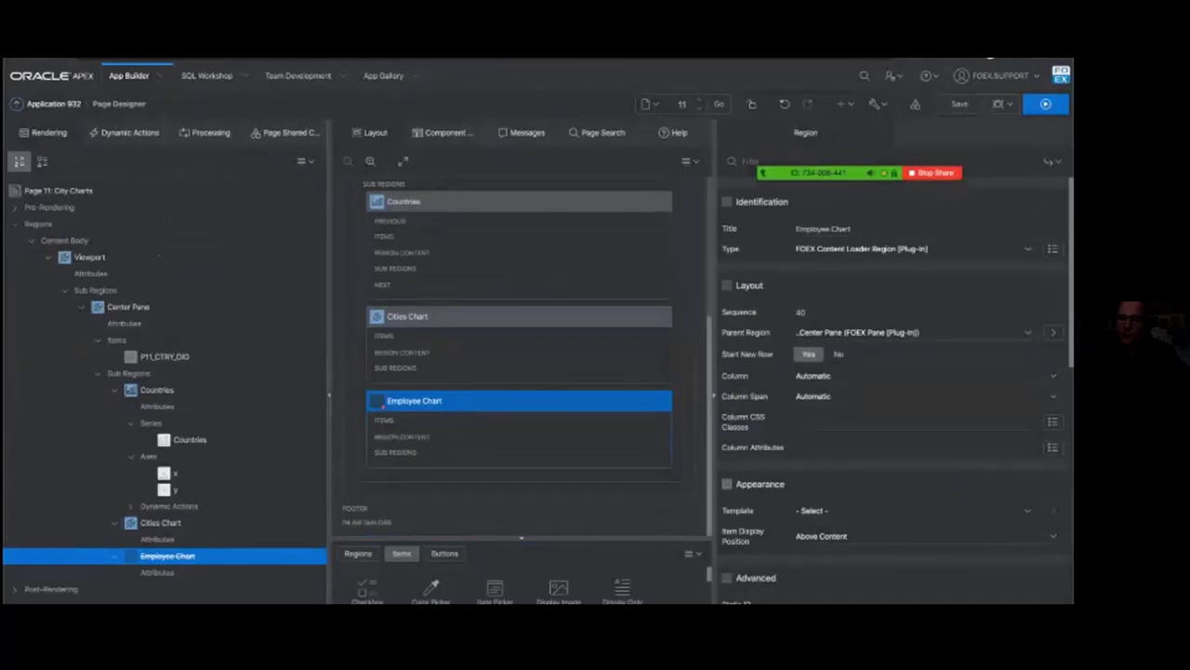
scroll(893, 390, down, 5)
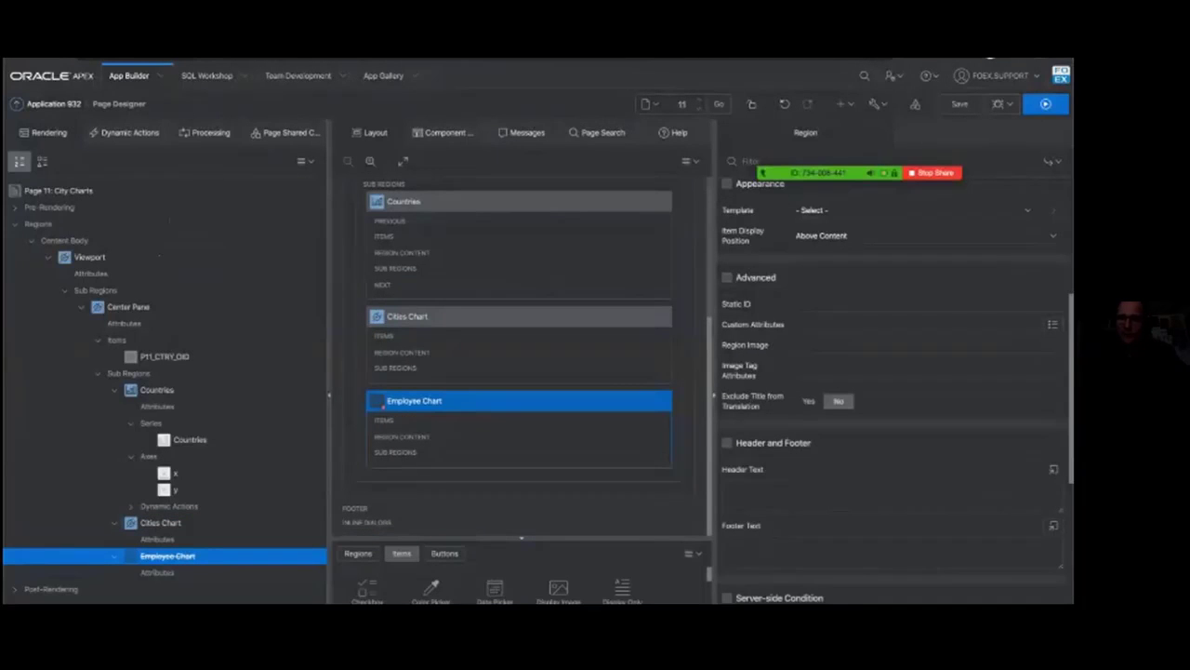
scroll(893, 391, down, 3)
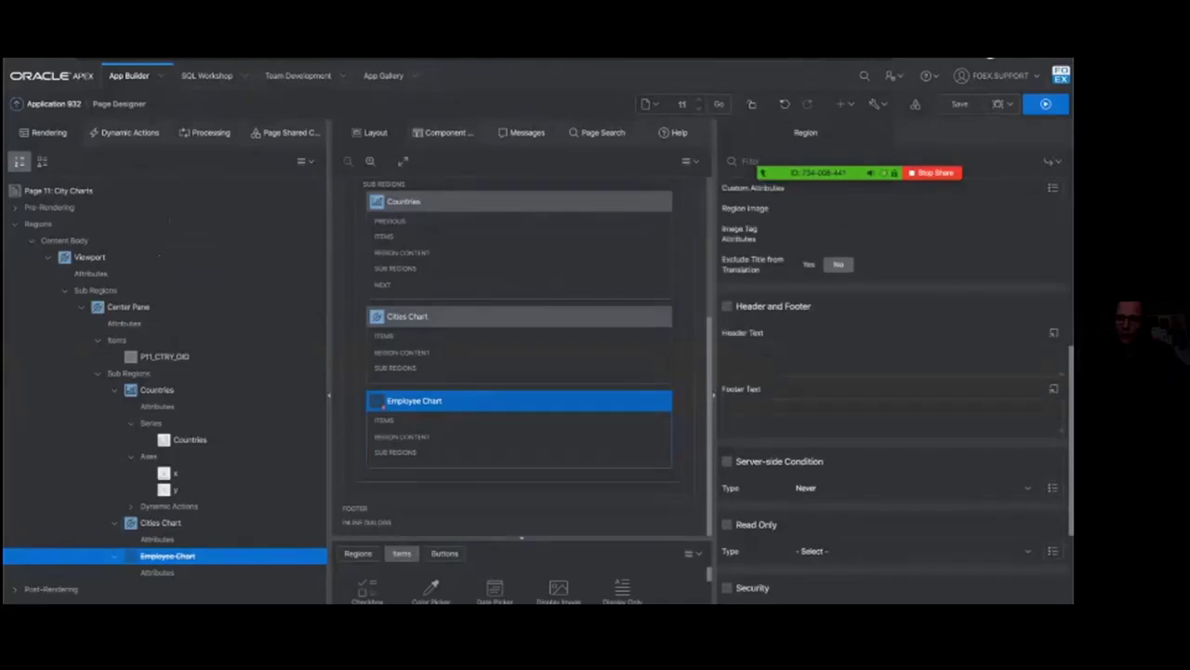
click(1053, 488)
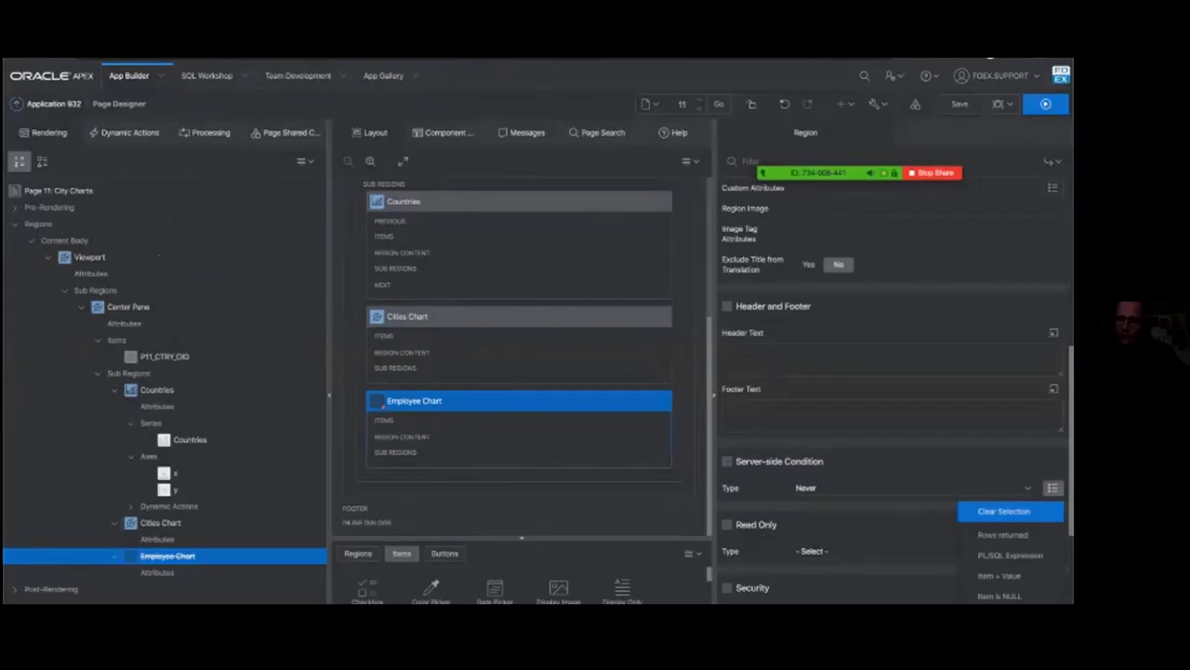
click(1005, 511)
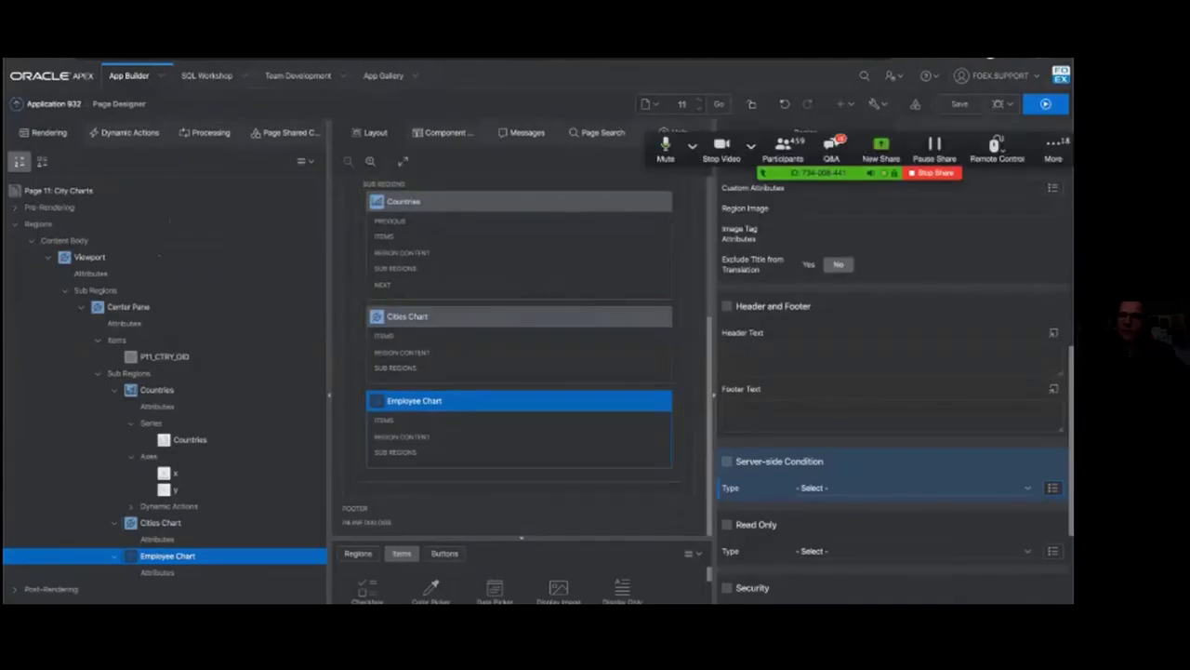
click(960, 104)
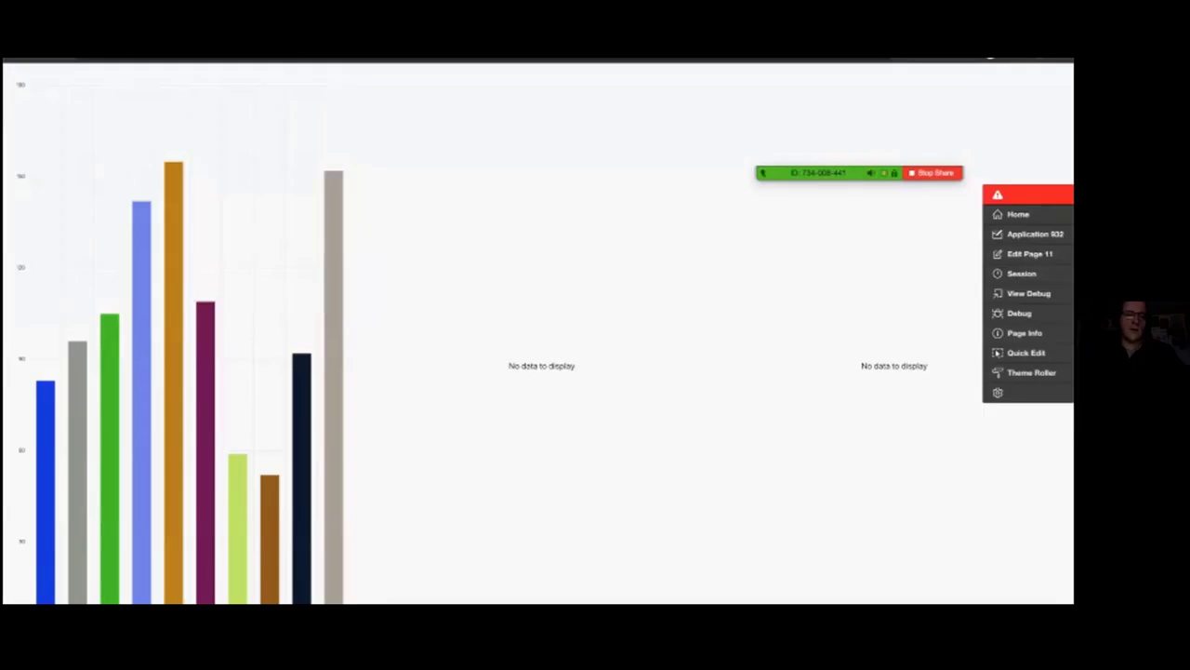
Test the linked charts by selecting Brazil, Germany, Turkey, United States and Germany again, narrowing the browser window so all country labels fit.
click(110, 370)
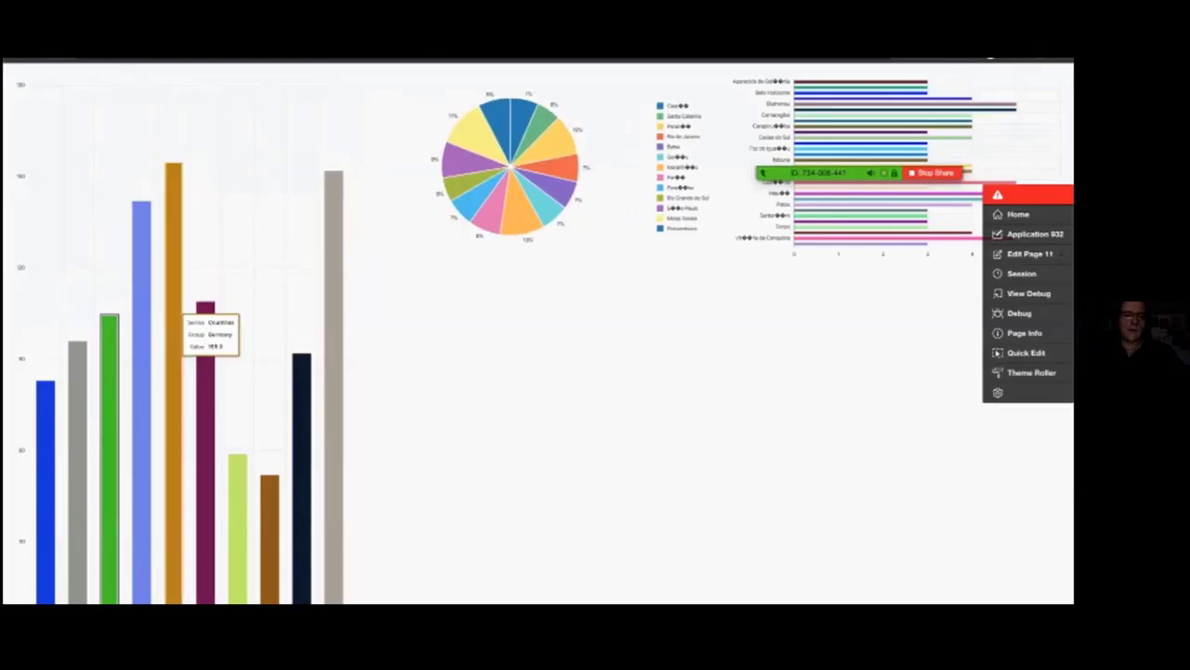
click(206, 321)
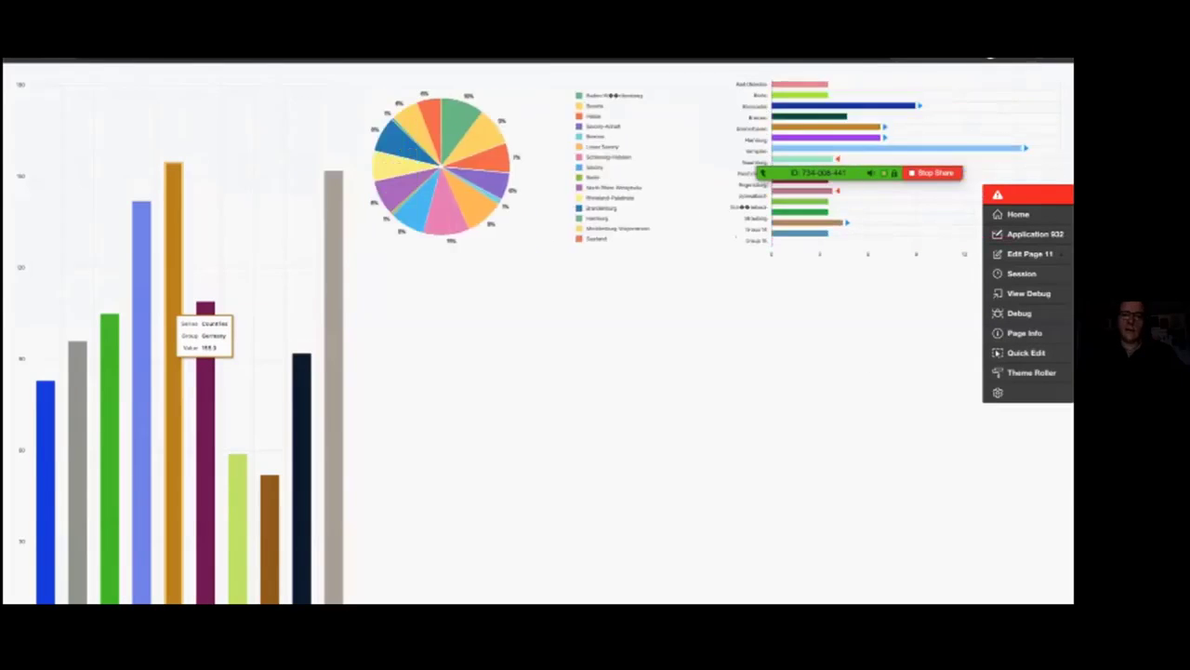
drag(1073, 254, 1010, 254)
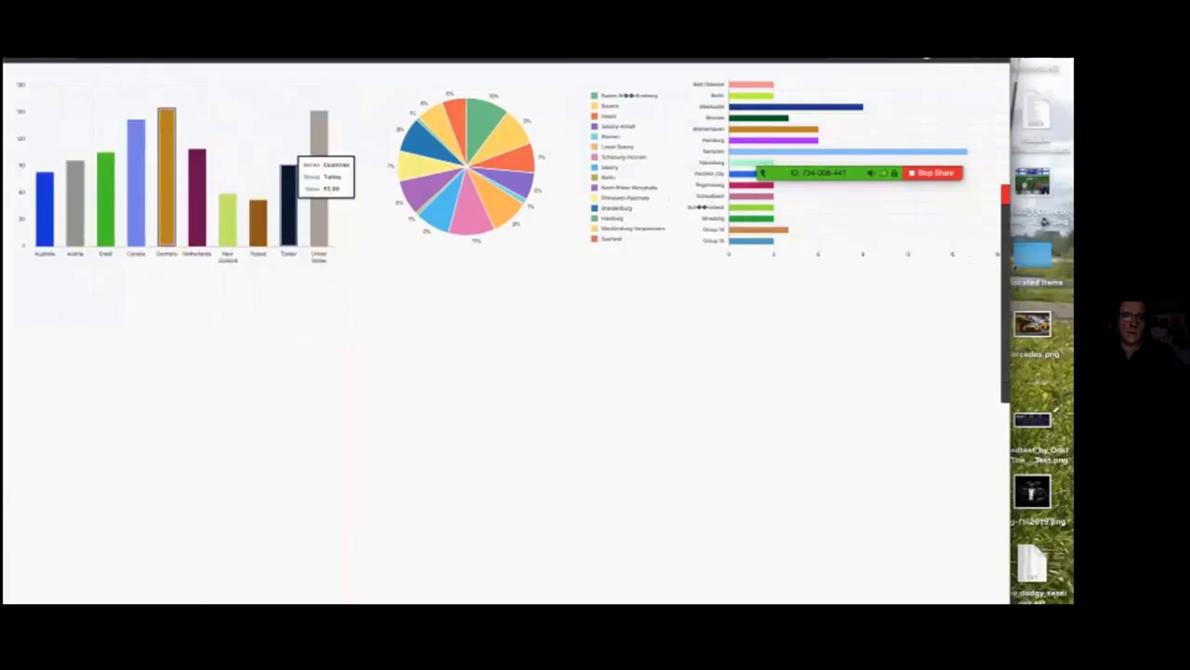
click(289, 182)
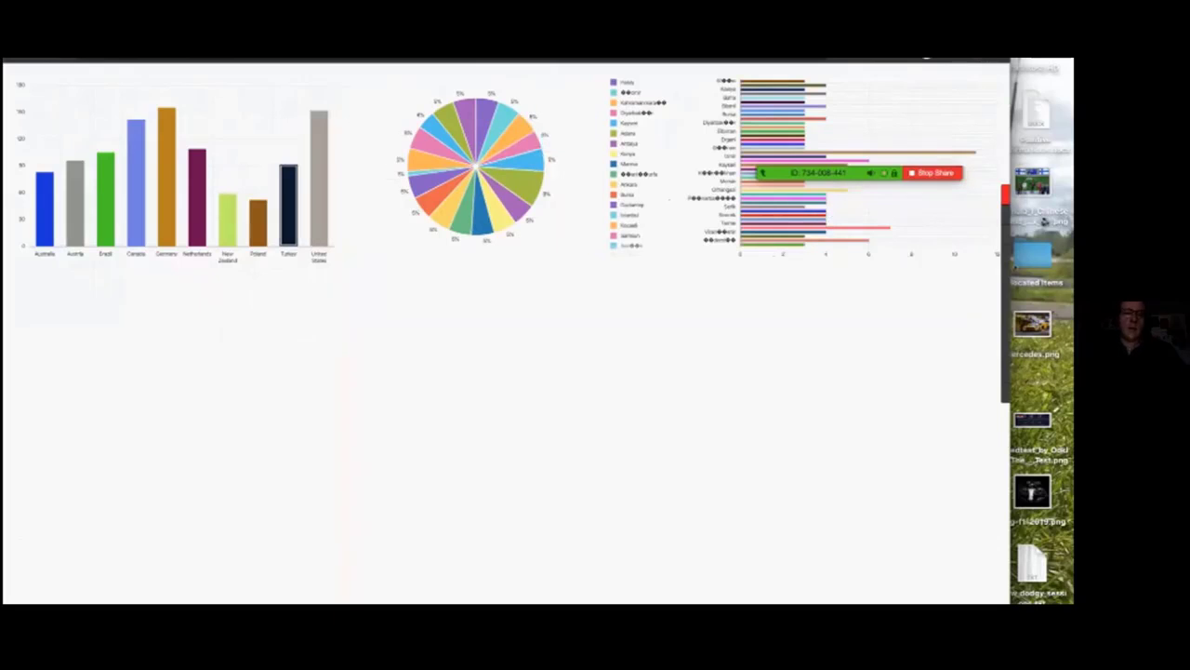
click(319, 182)
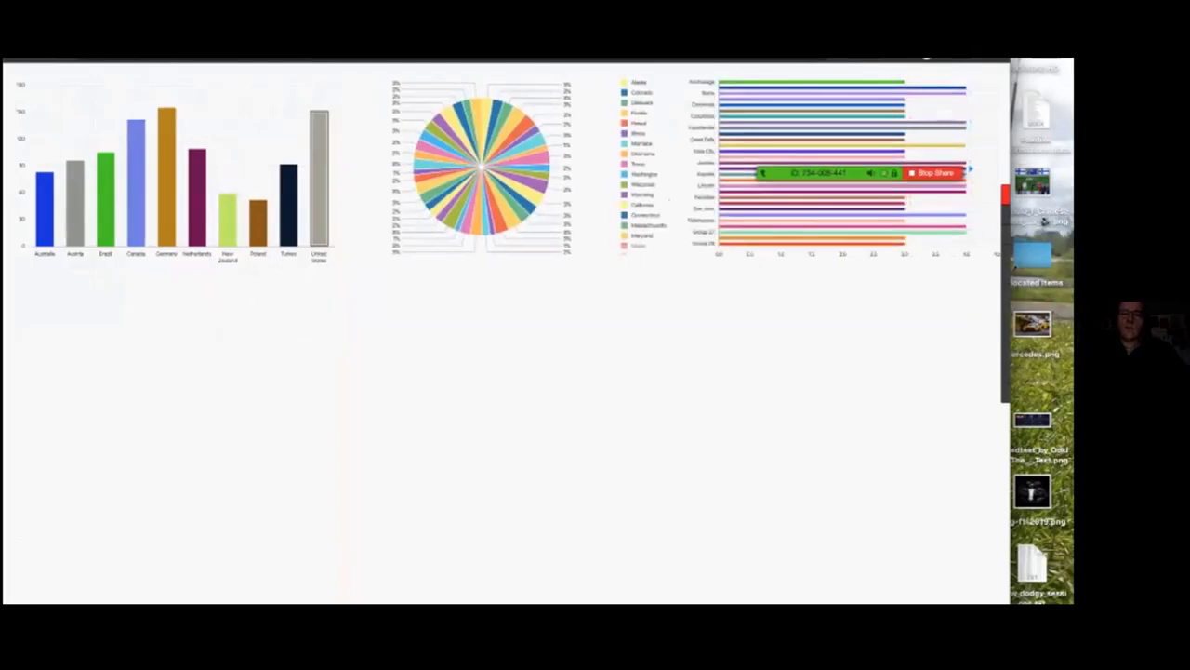
click(166, 172)
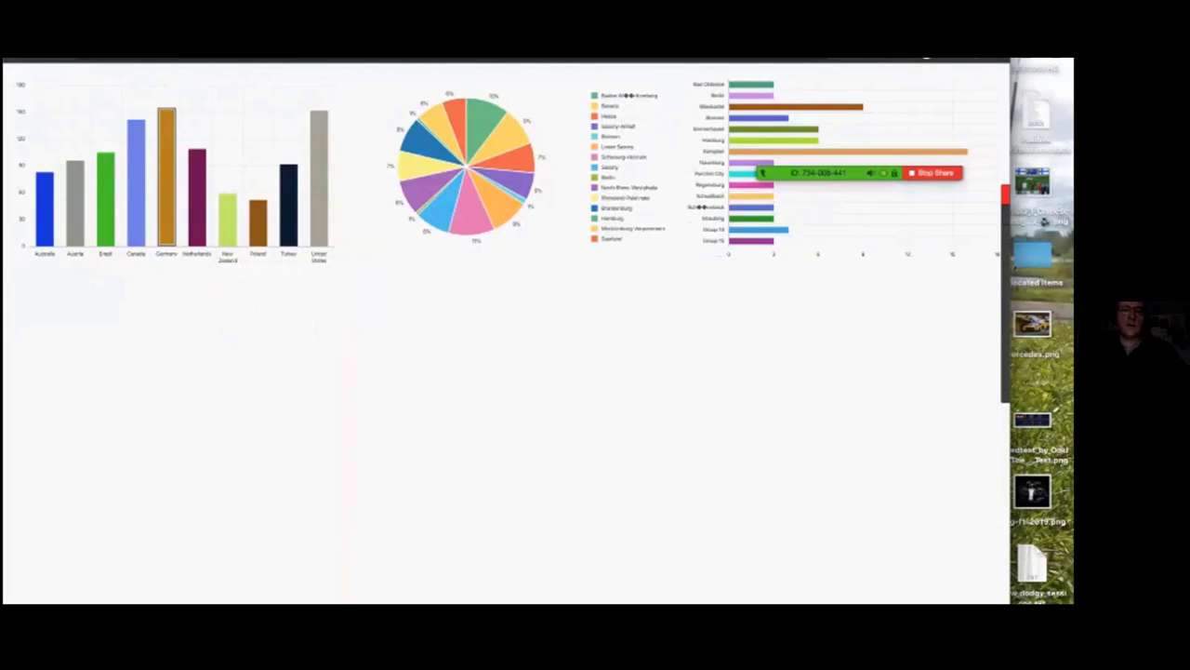
Inspect the FOEX Master Detail action settings of the "Master Detail - Country -> Cities Pie" dynamic action and compare them with the running charts.
key(ctrl+shift+Tab)
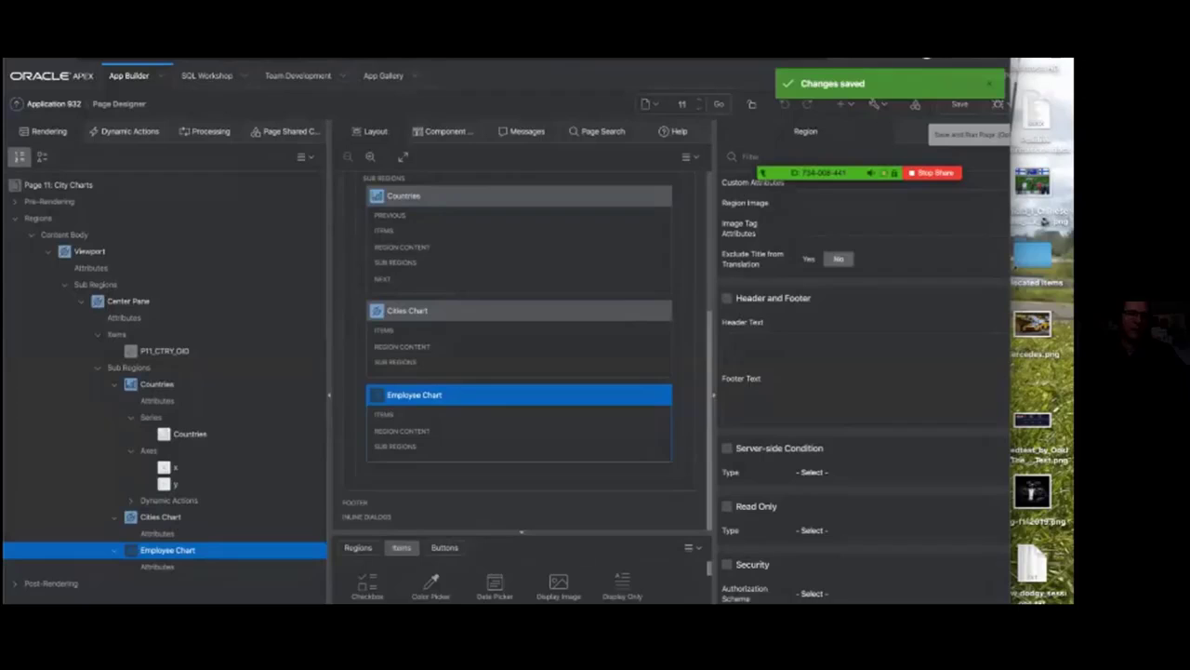
click(129, 132)
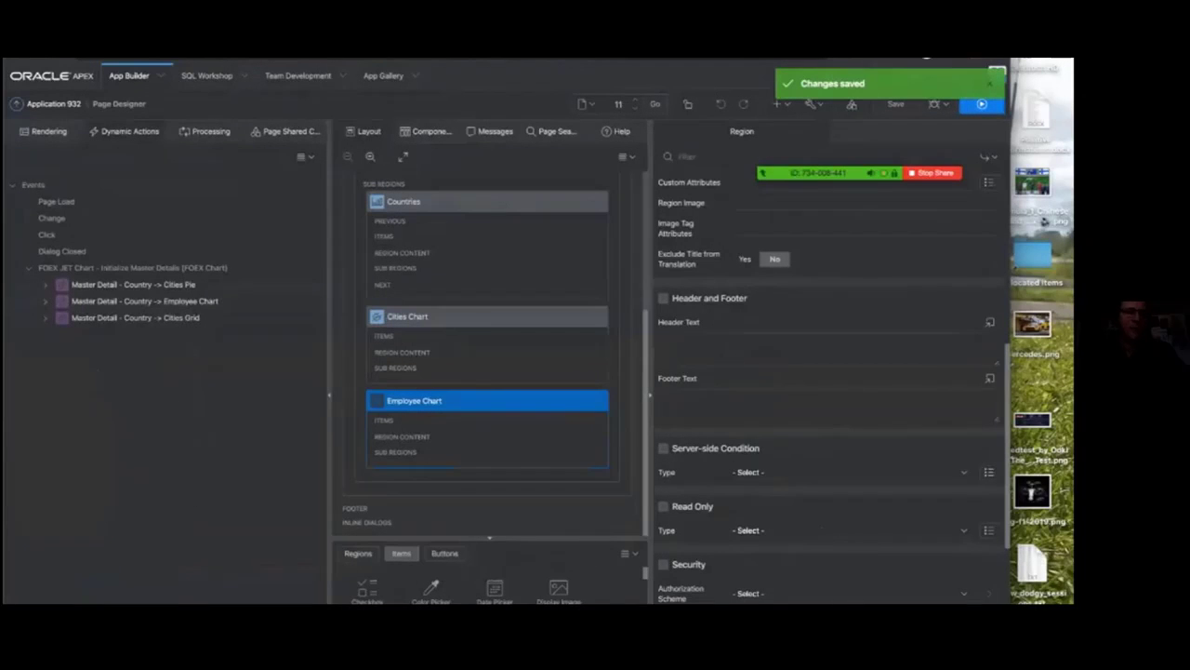
click(46, 285)
click(80, 333)
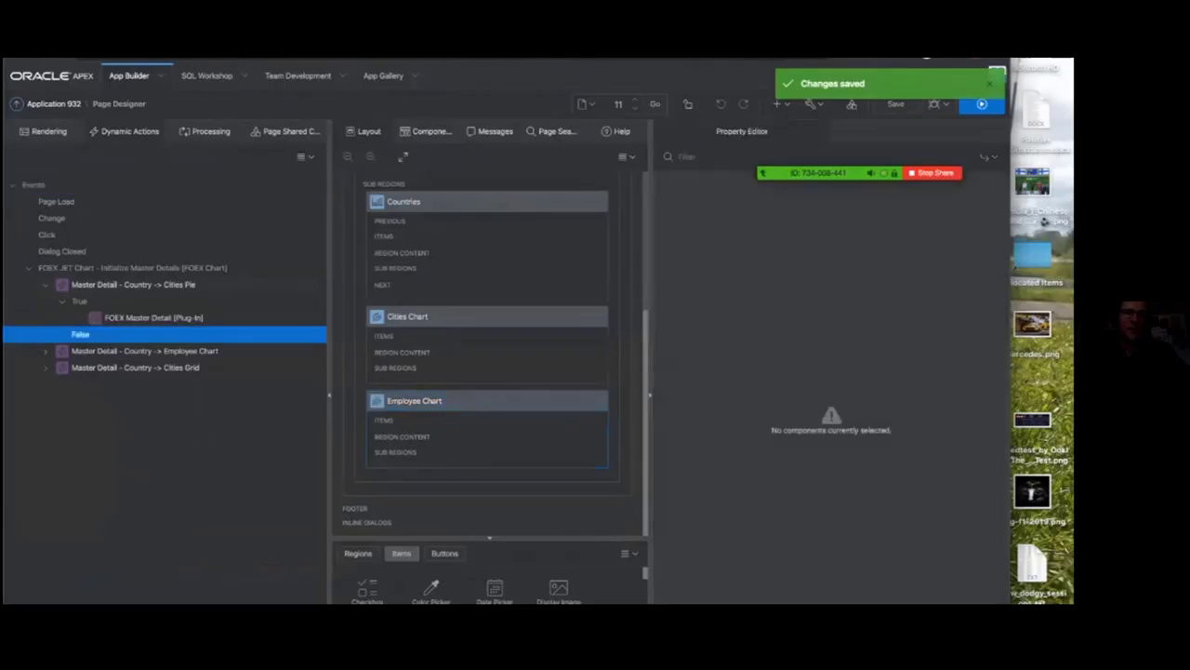
click(153, 318)
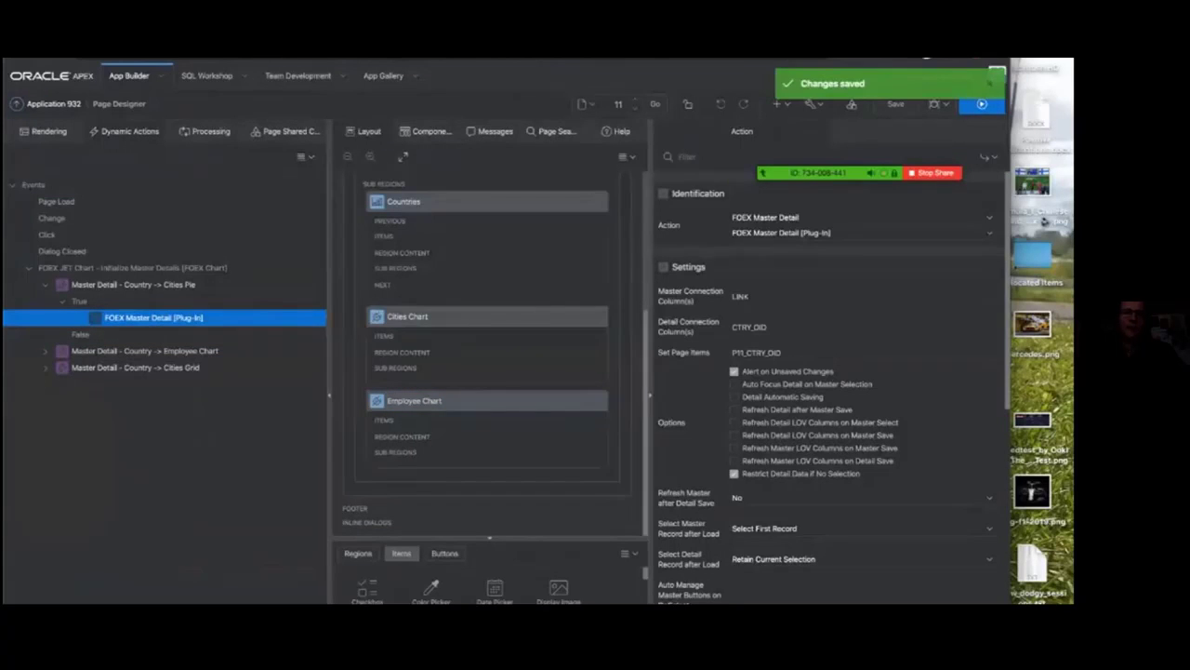
click(386, 59)
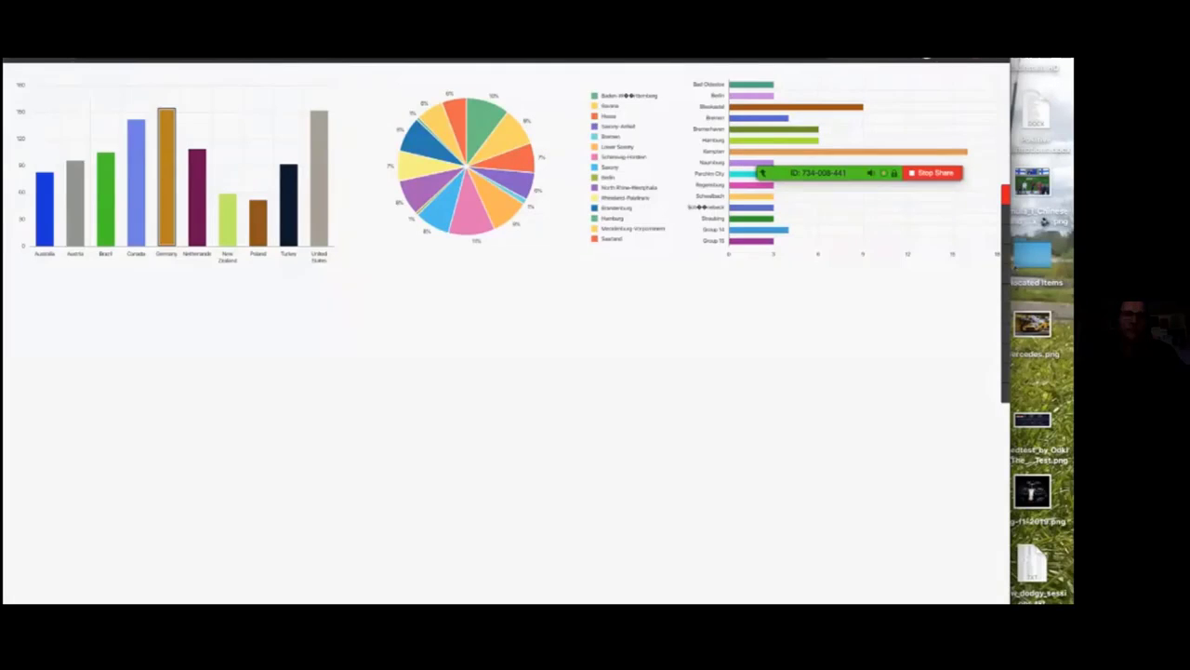
Open page 10, City Data, in Page Designer and review the Employee Count (per City) region's content loader attributes.
key(ctrl+shift+Tab)
click(635, 109)
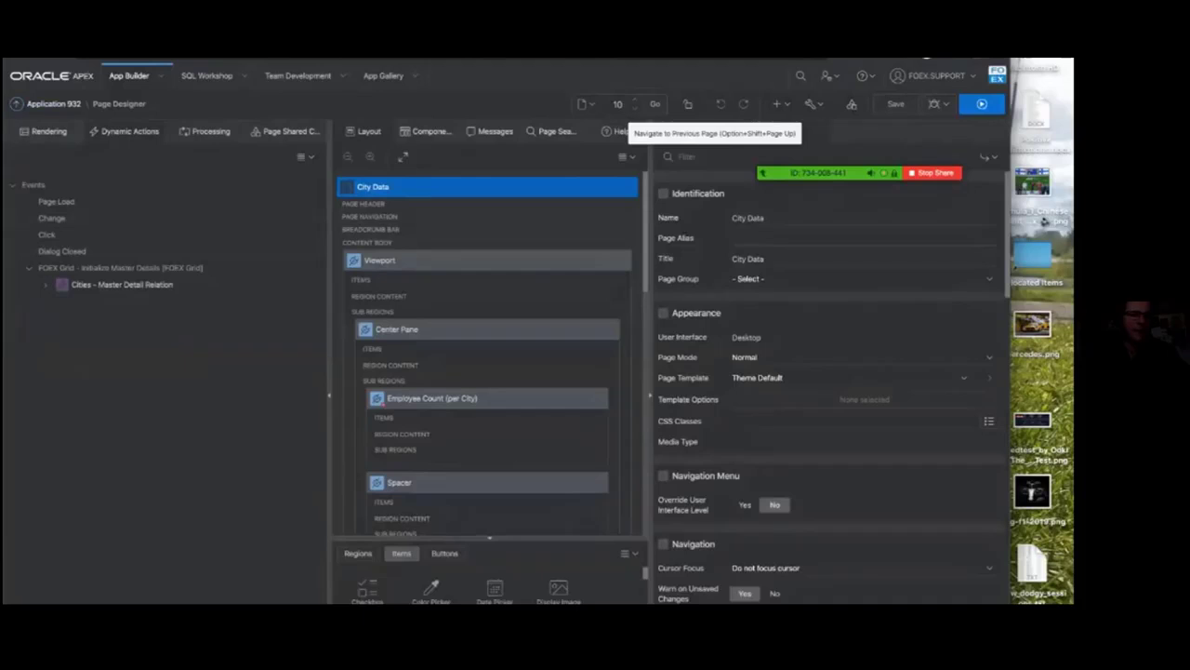
scroll(166, 372, down, 2)
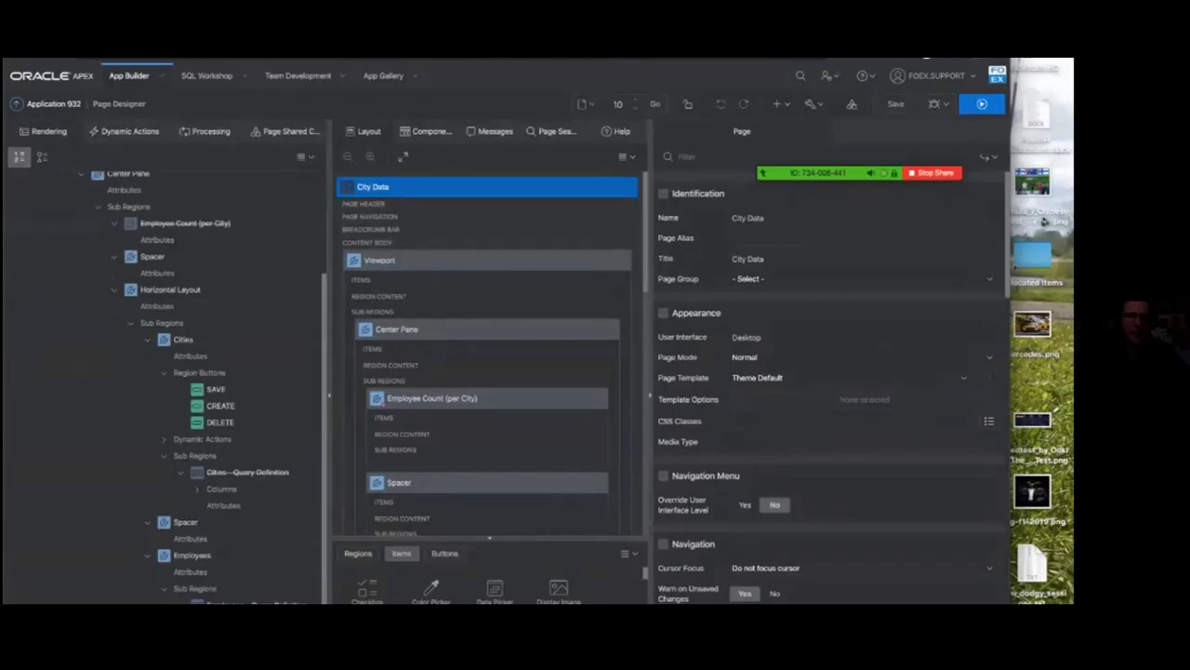
click(383, 404)
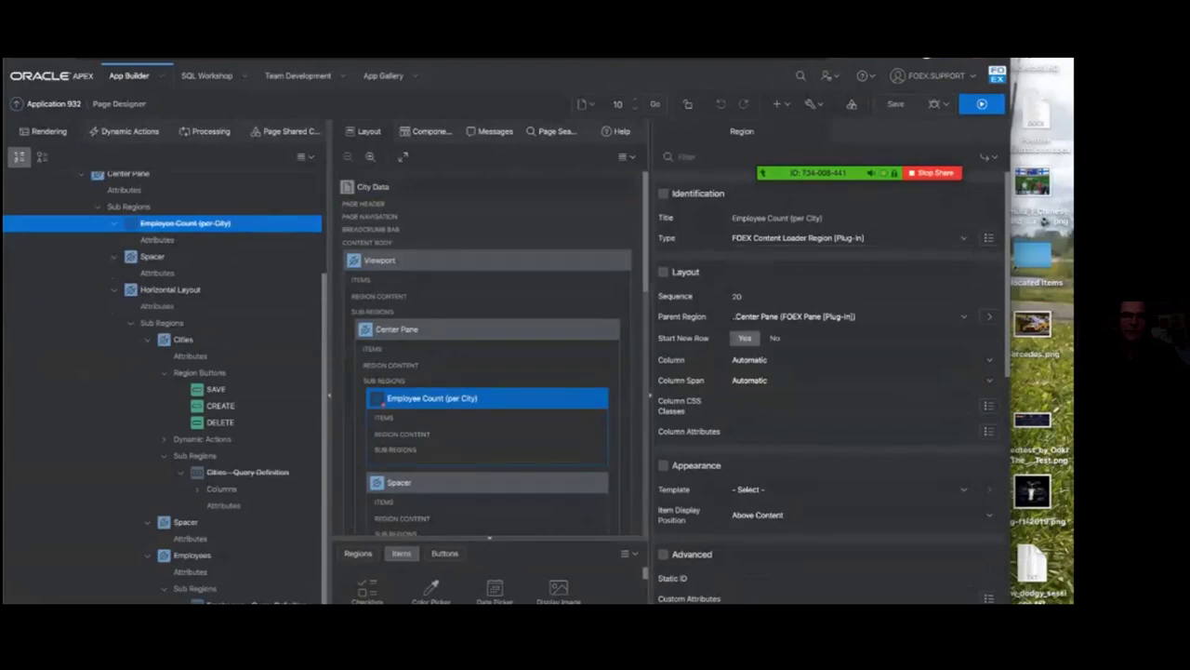
click(157, 240)
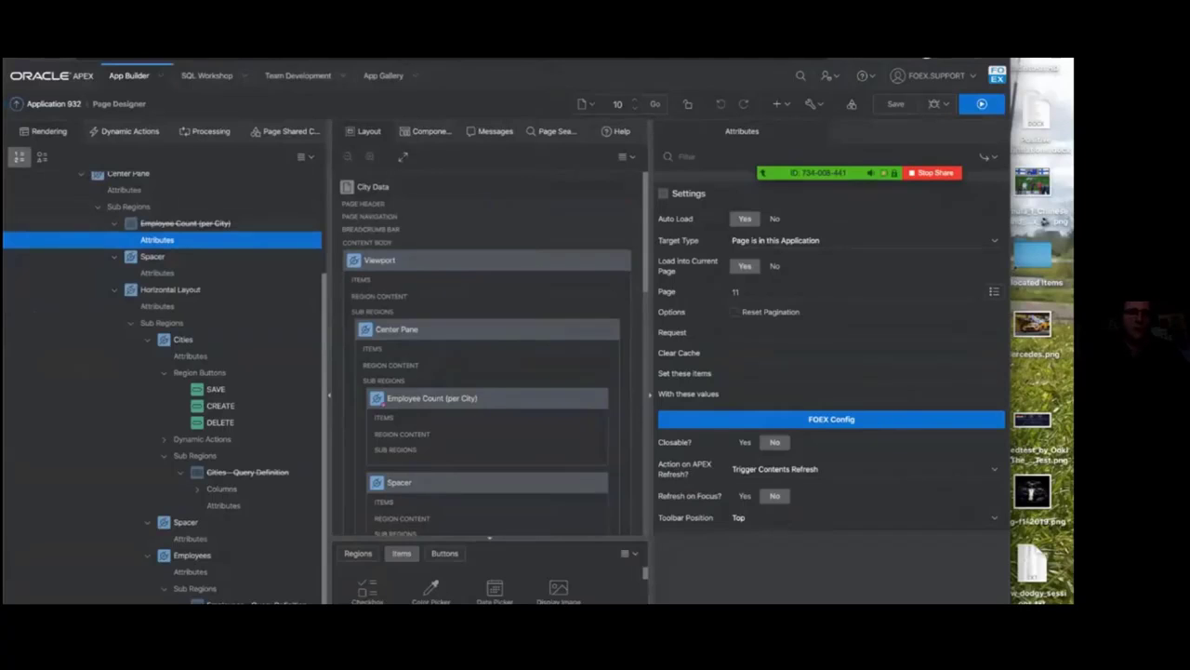
Clear the server-side condition type of the Employee Count (per City) region, and save and run the City Data page.
click(185, 223)
scroll(831, 390, down, 3)
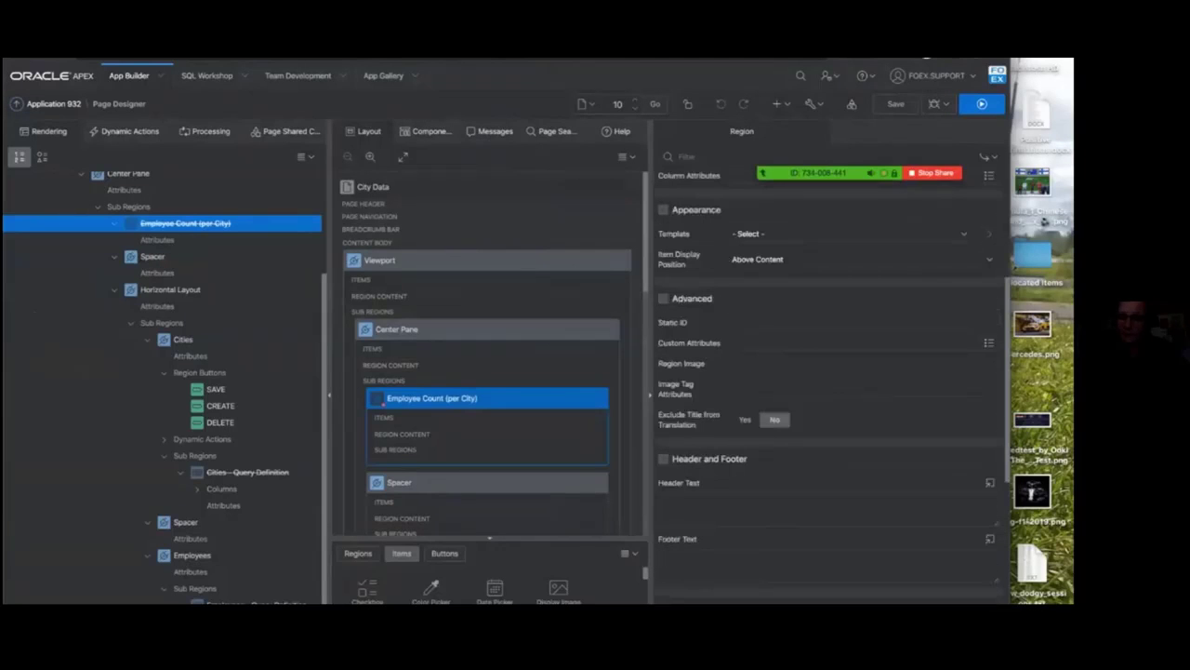
scroll(831, 390, down, 1)
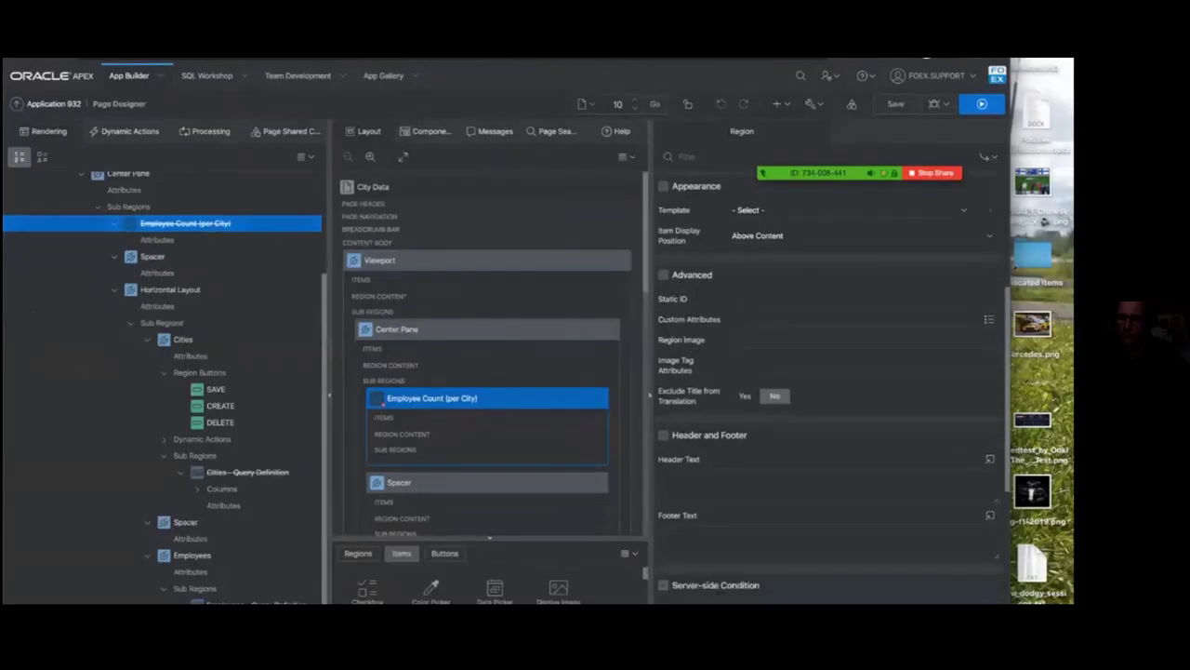
click(990, 602)
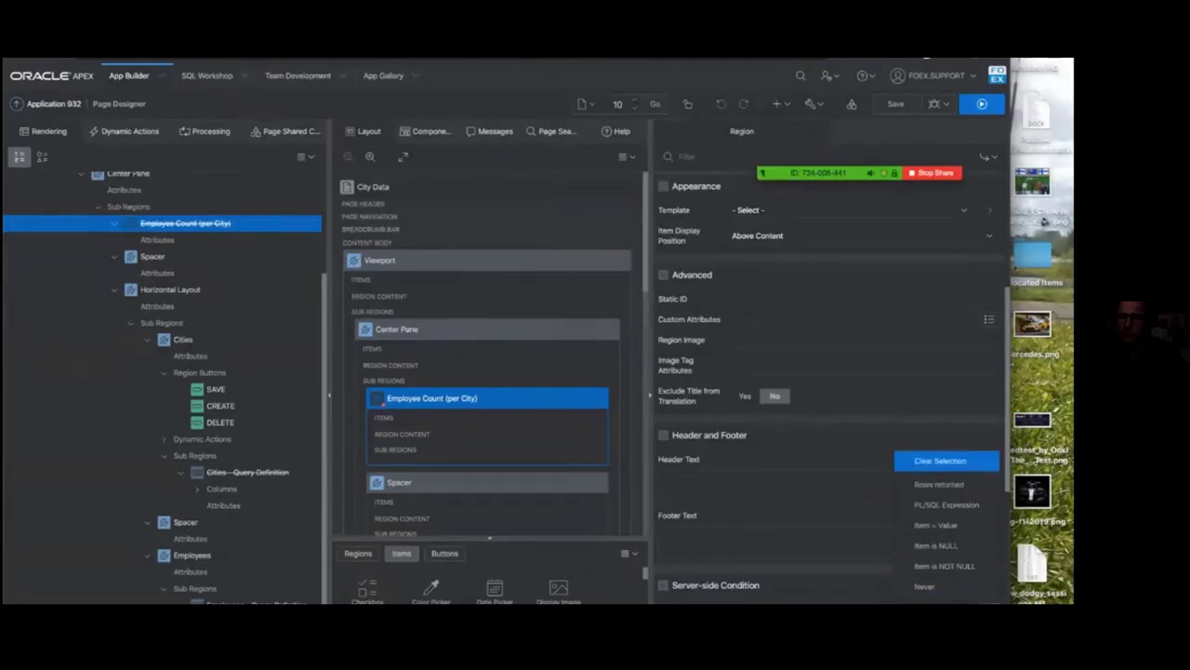
click(940, 461)
click(982, 104)
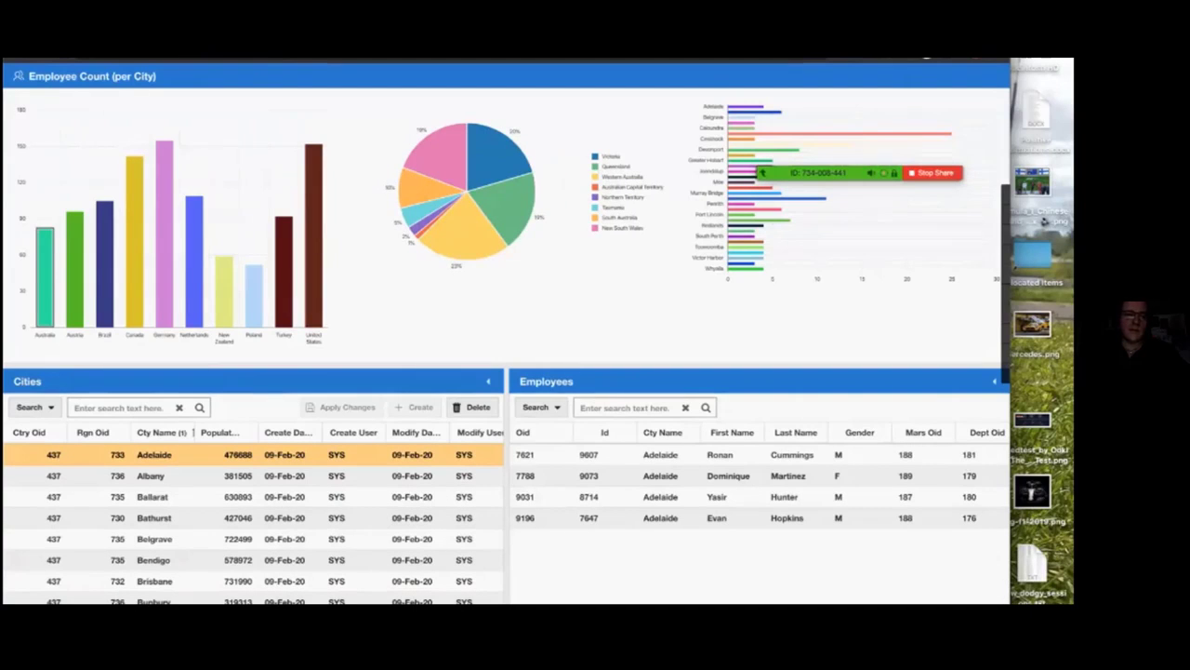
Test the master-detail links by selecting Germany in the country chart and the third city in the Cities grid.
click(166, 186)
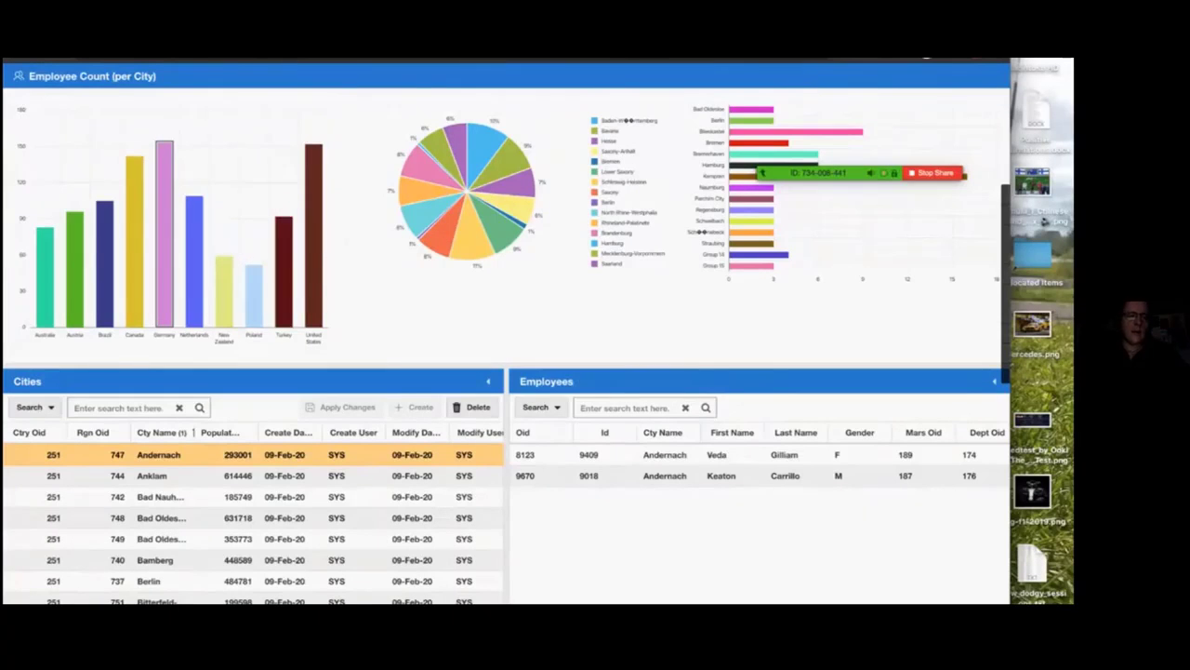
click(161, 496)
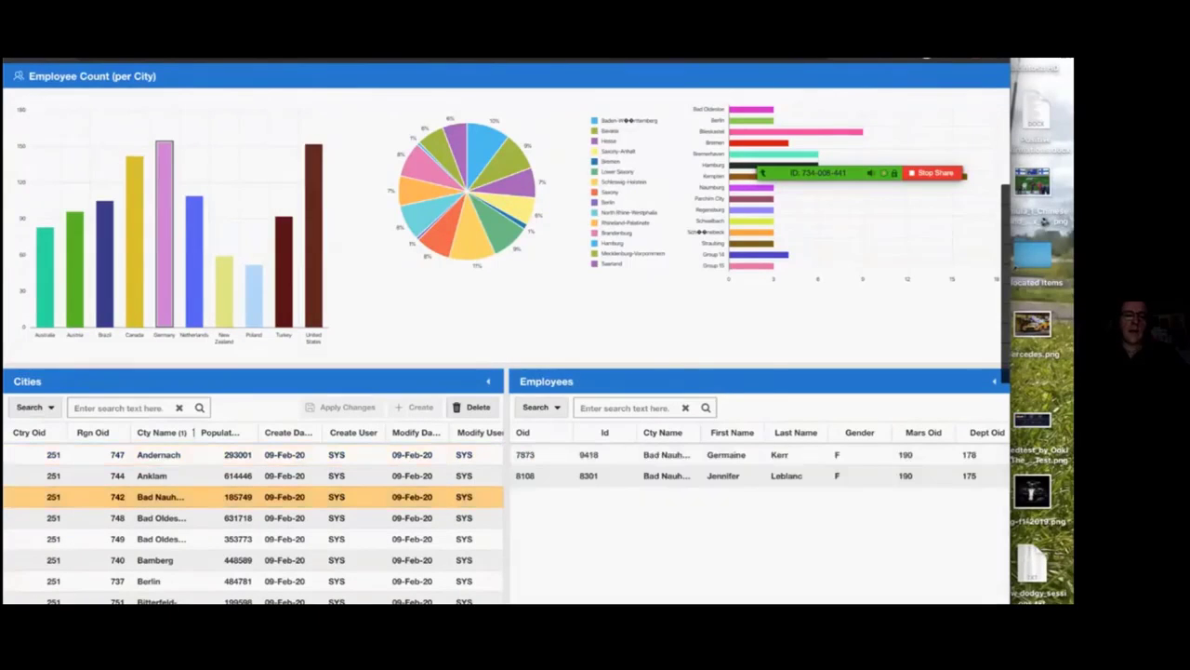
Test the master-detail links by selecting the fourth city in the Cities grid, followed by Netherlands and New Zealand in the country chart.
click(161, 517)
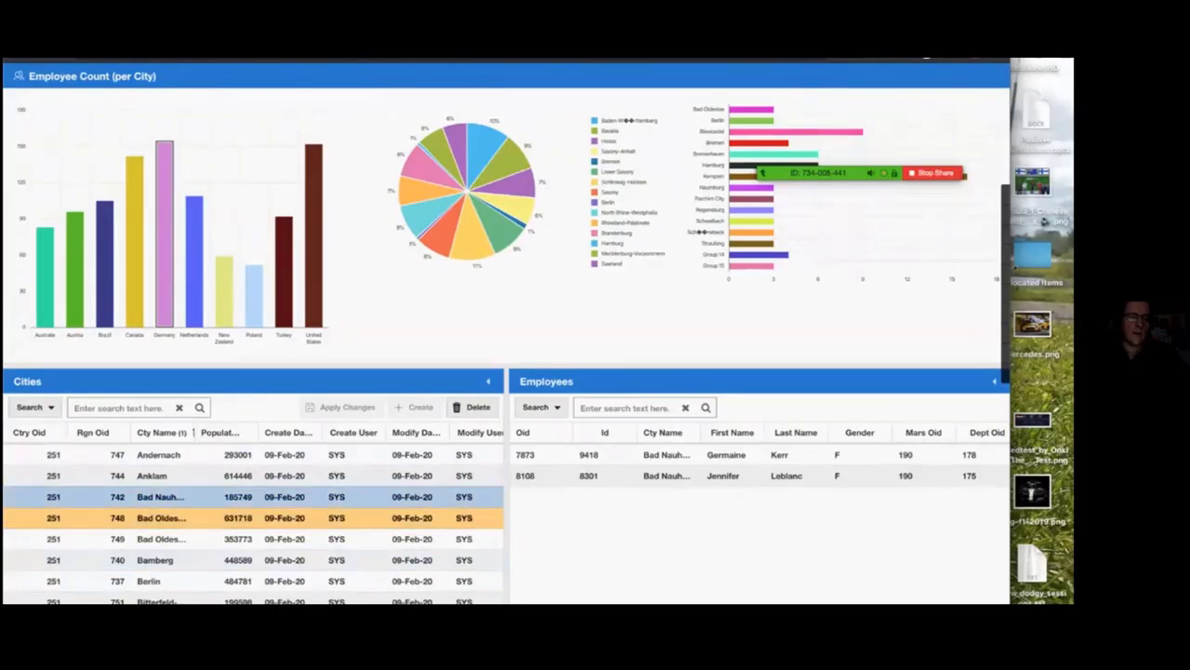
click(194, 263)
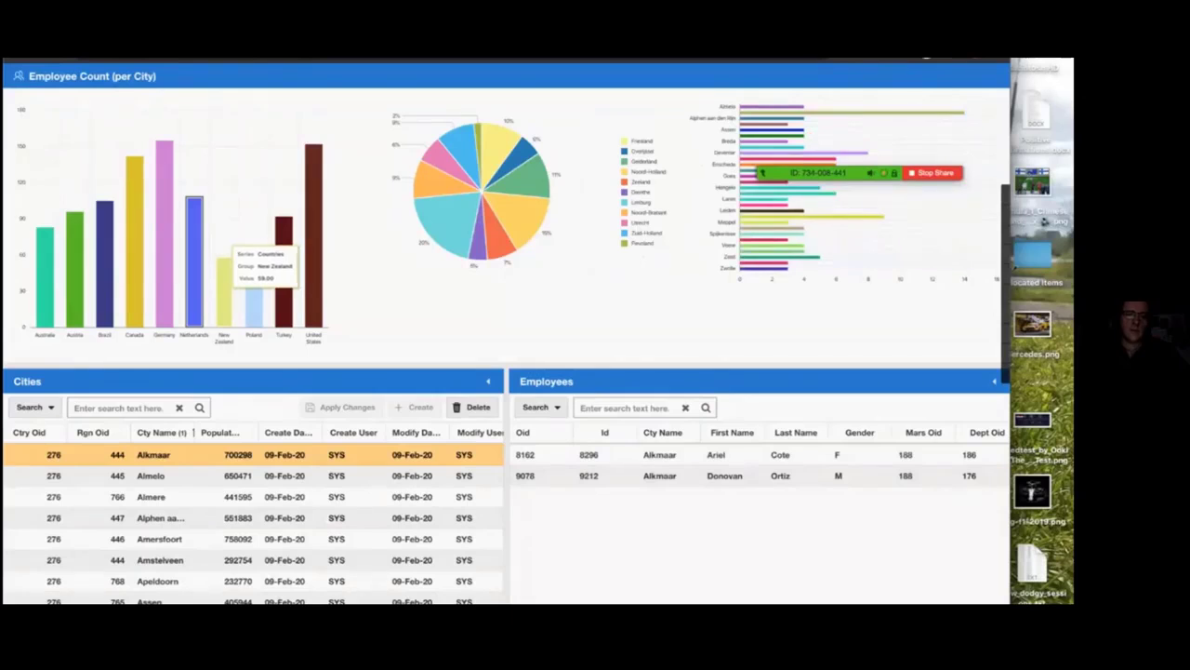
click(224, 275)
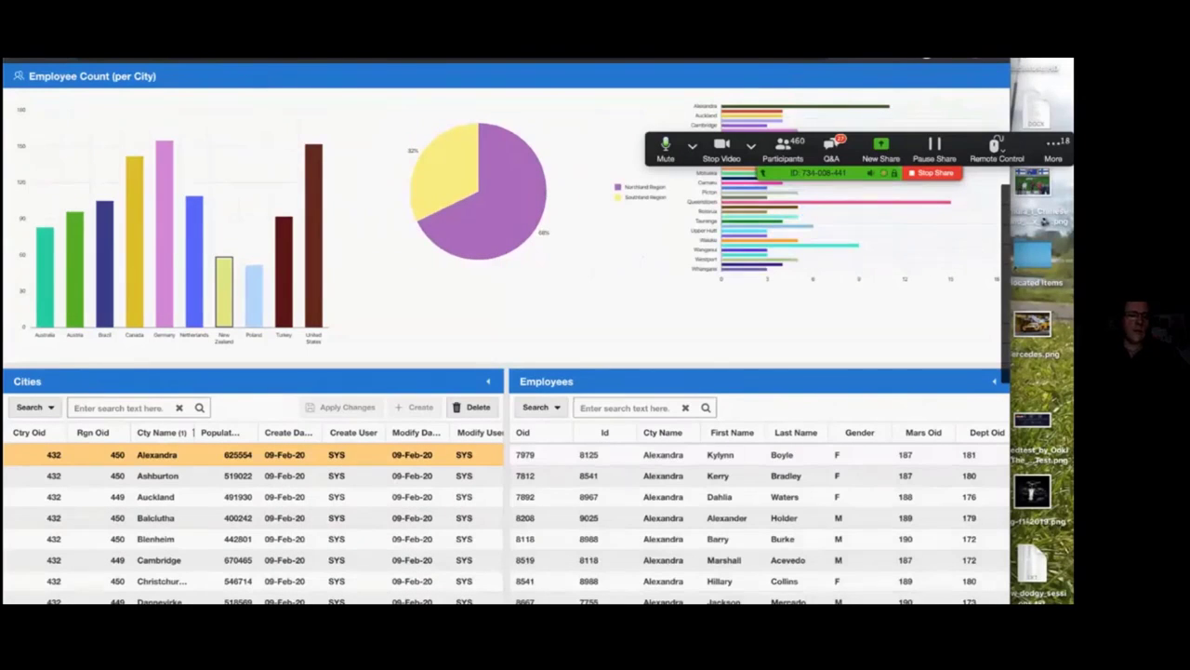
Open page 1, Demo, of application 932 in Page Designer, run it to check its navigation layout, and return to the designer.
key(ctrl+shift+Tab)
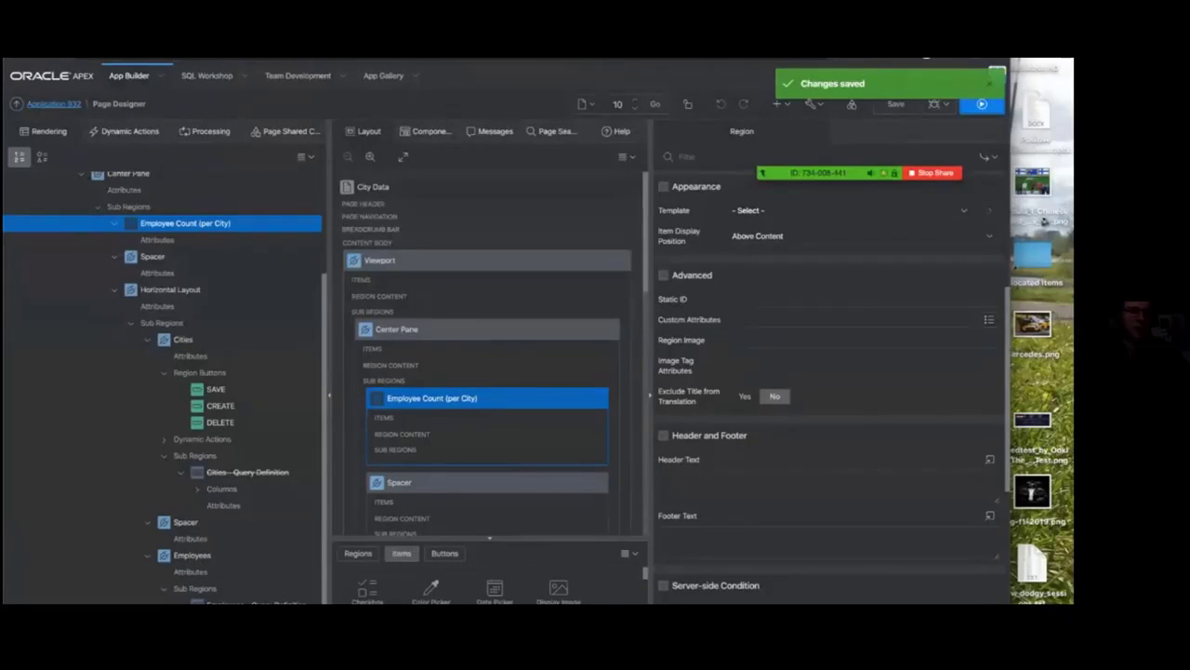
click(53, 103)
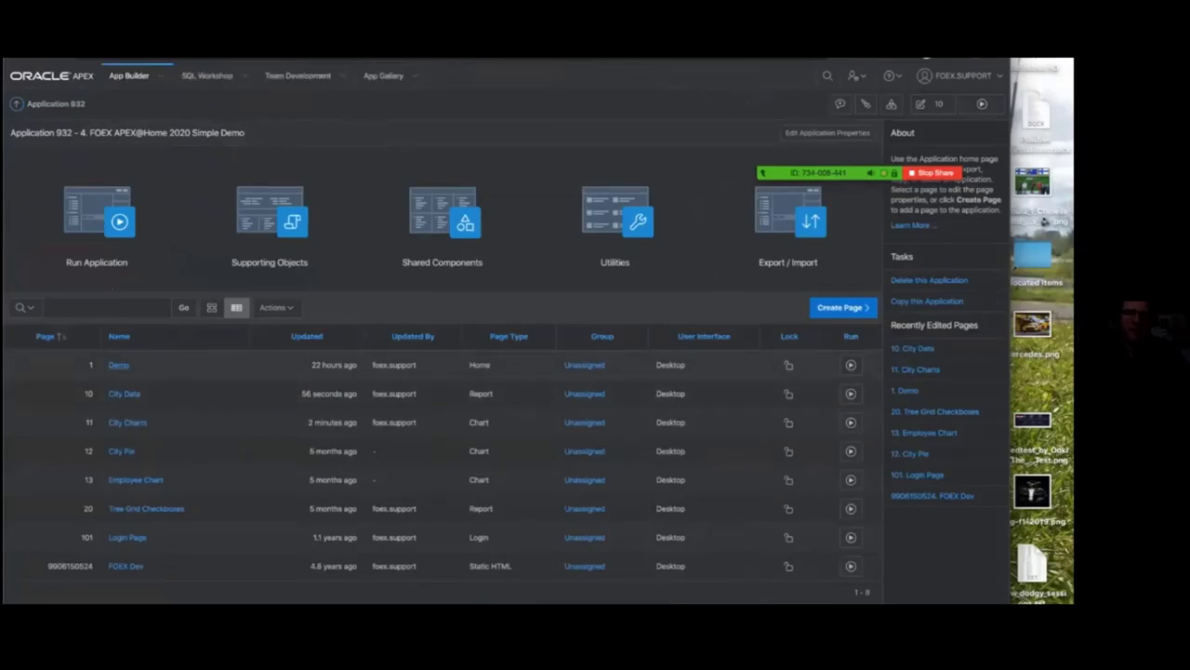
click(118, 365)
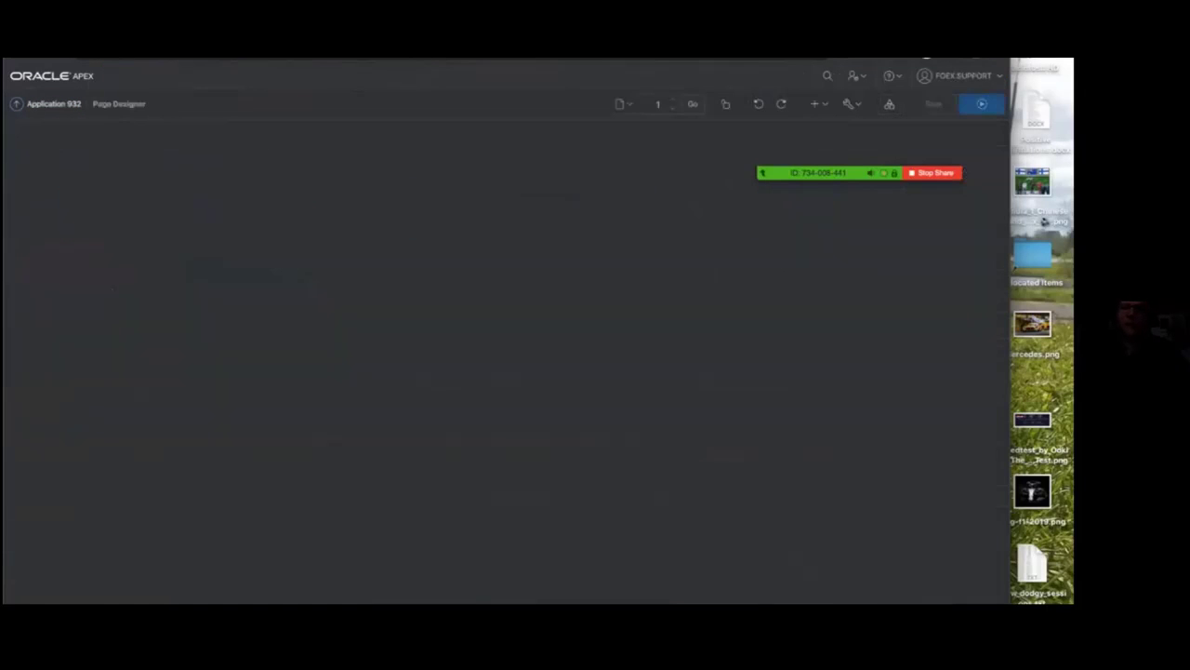
mouse_move(859, 173)
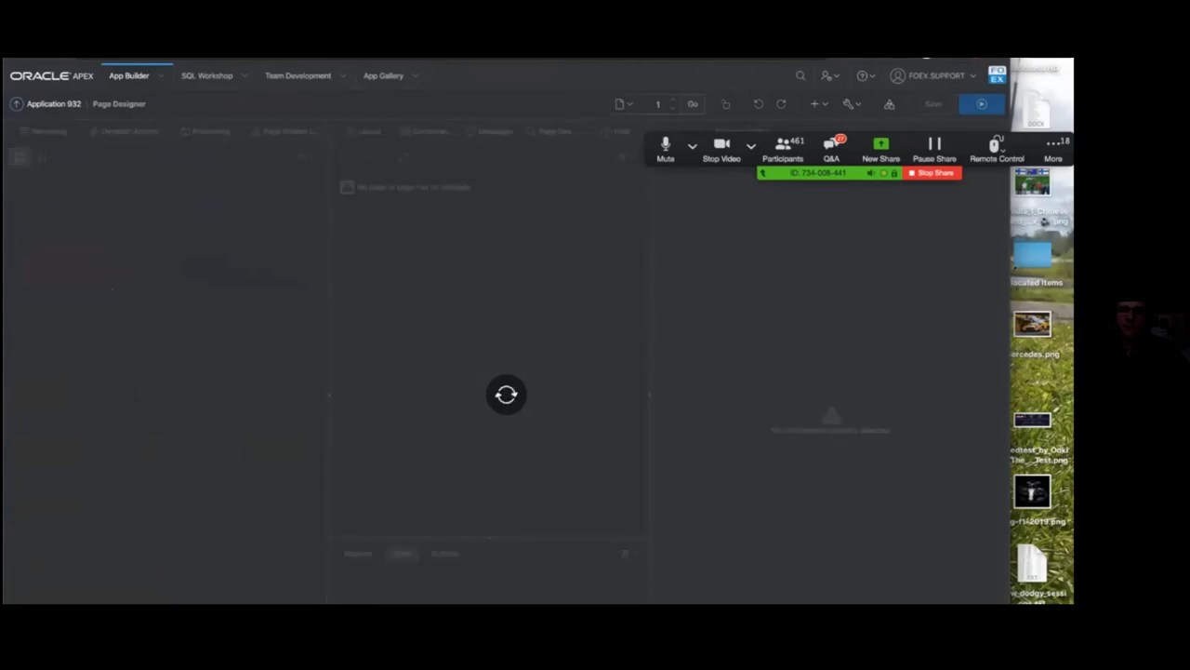
click(982, 104)
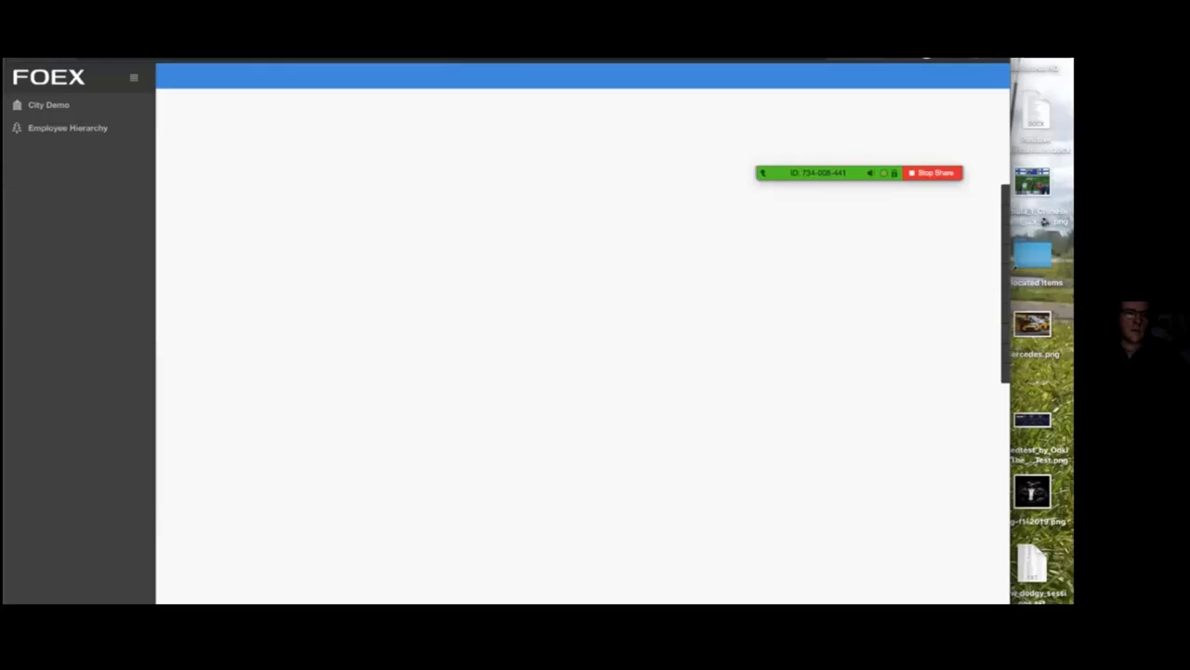
click(392, 59)
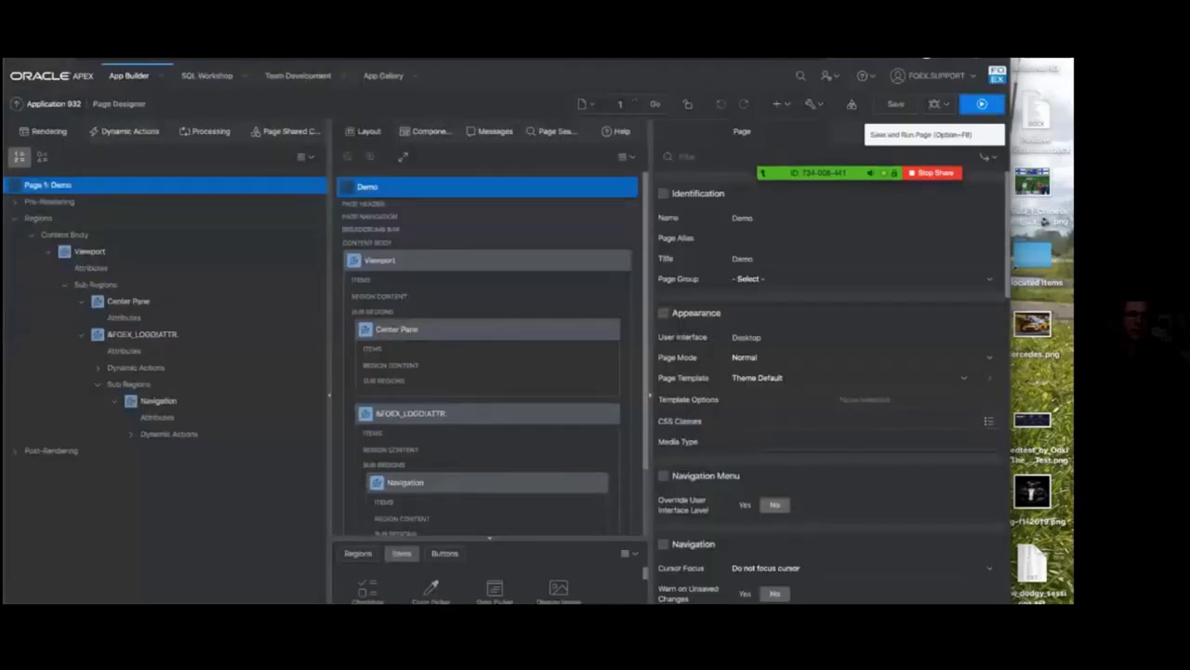
Clear the server-side condition type of the "On Navigation Selection Load Content in Center Pane" dynamic action.
click(124, 131)
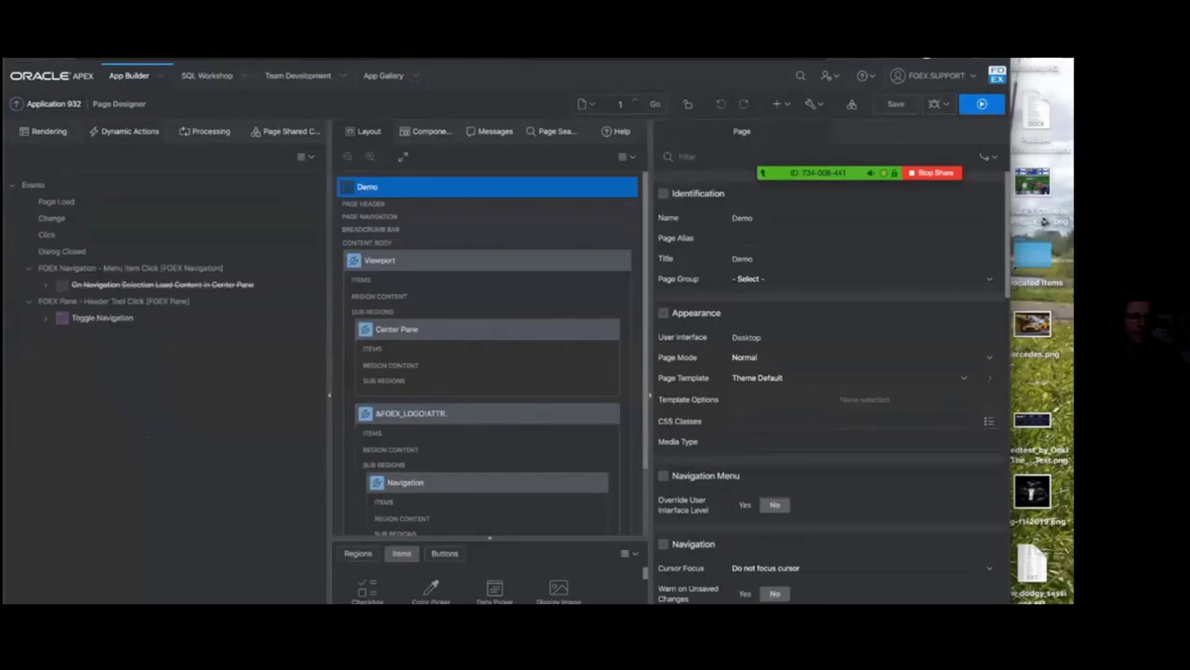
click(162, 285)
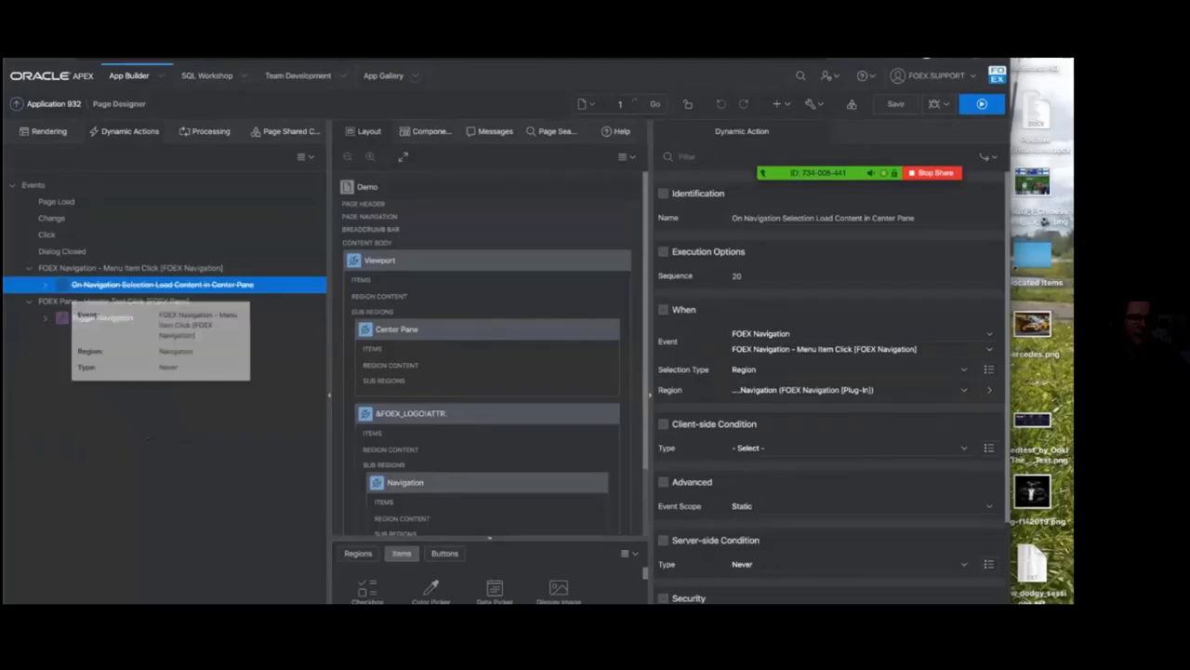
click(45, 285)
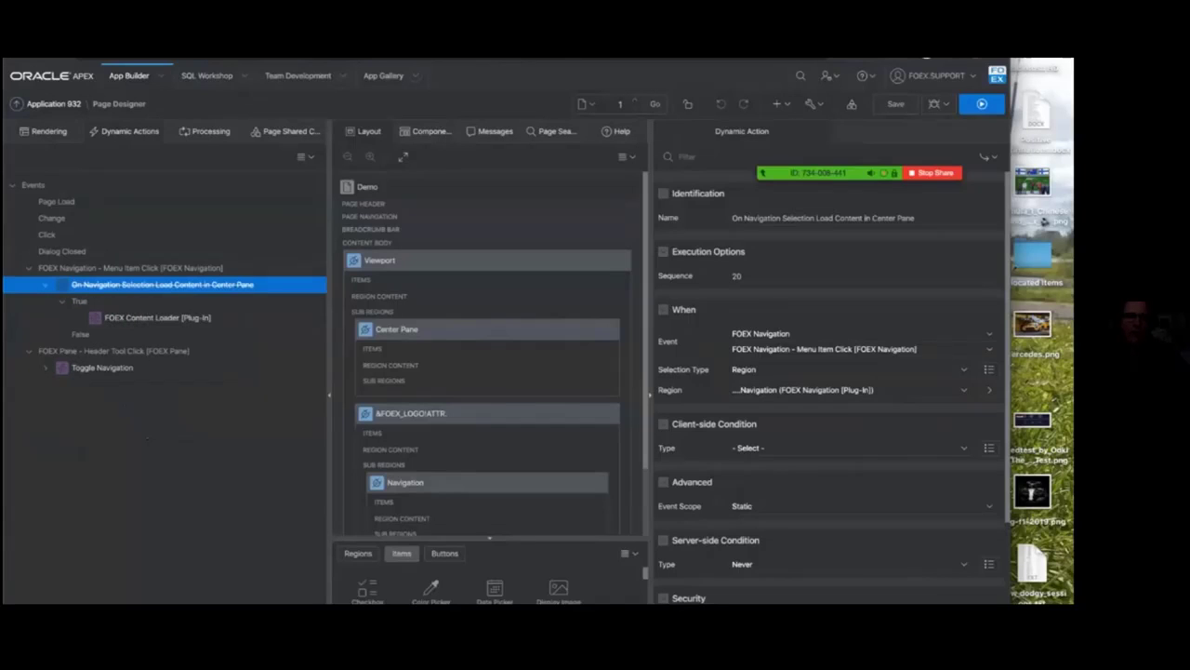
key(Up)
key(Down)
scroll(827, 350, up, 10)
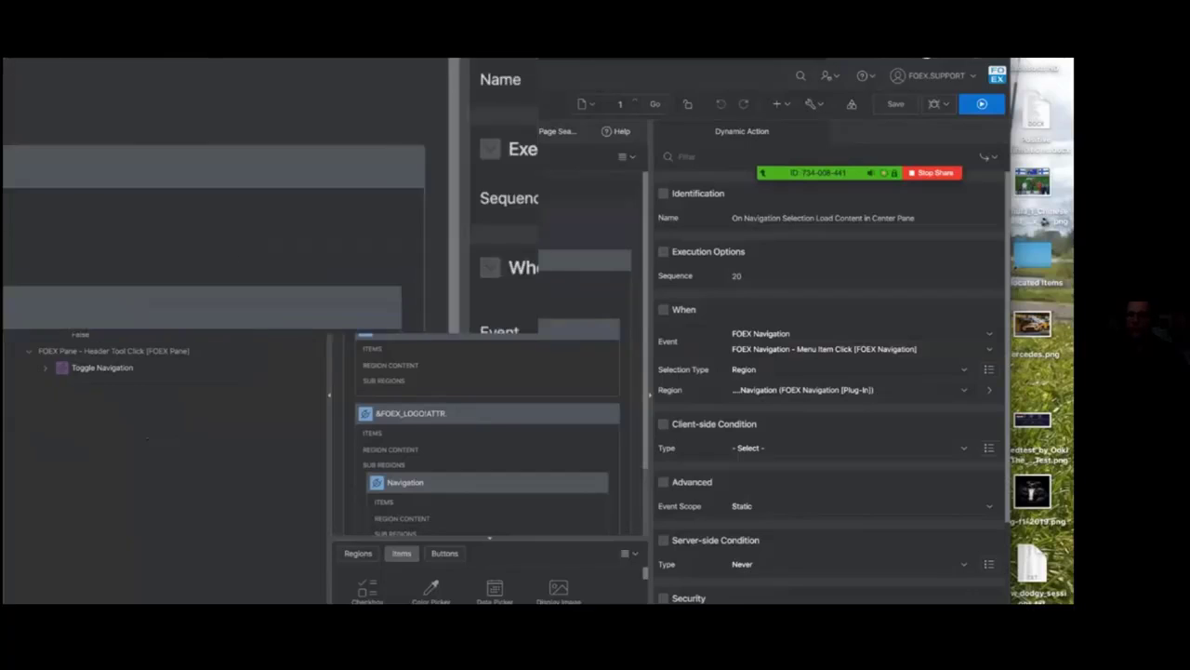
scroll(827, 349, down, 2)
scroll(828, 350, down, 8)
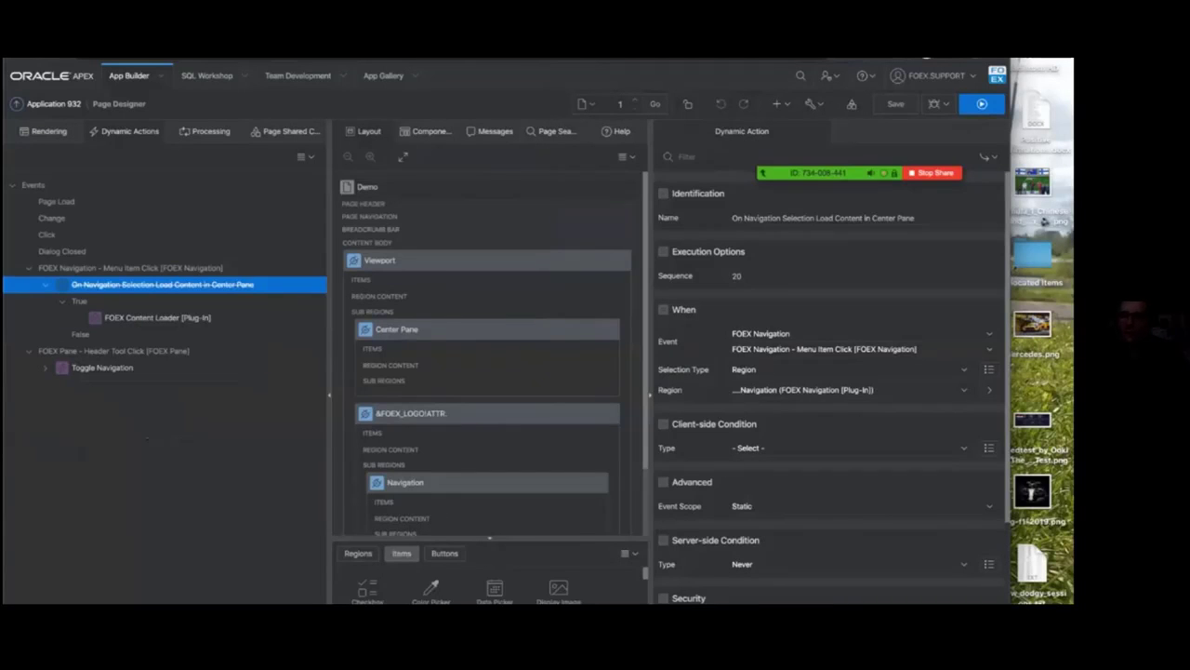
scroll(829, 387, down, 1)
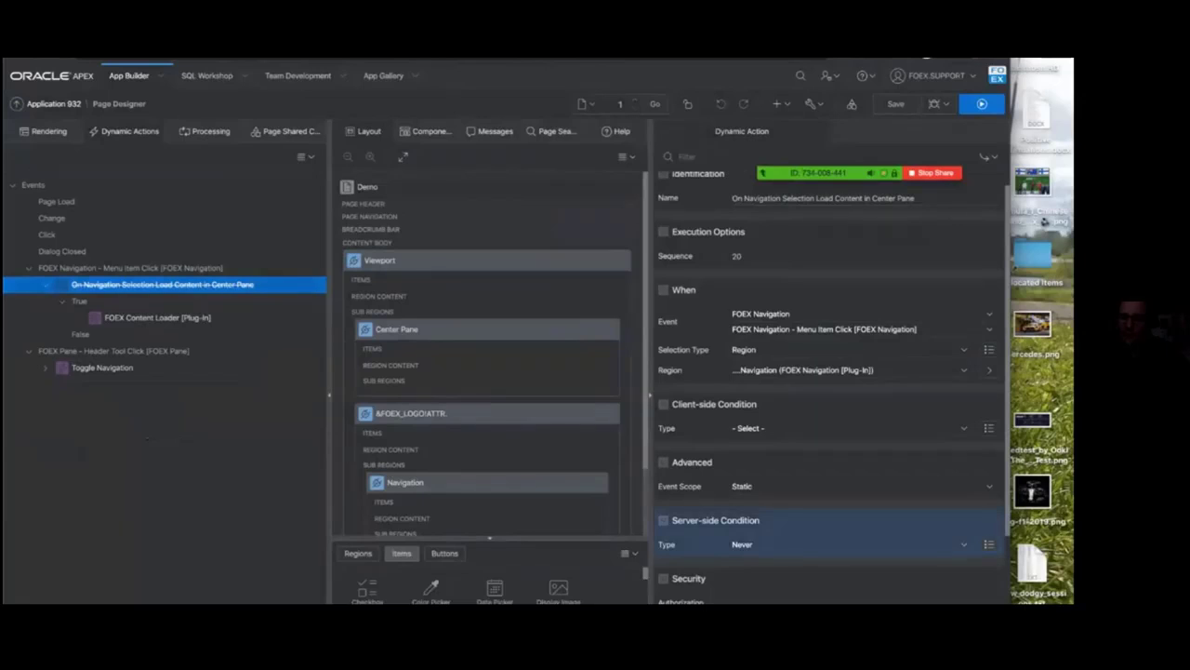
click(989, 544)
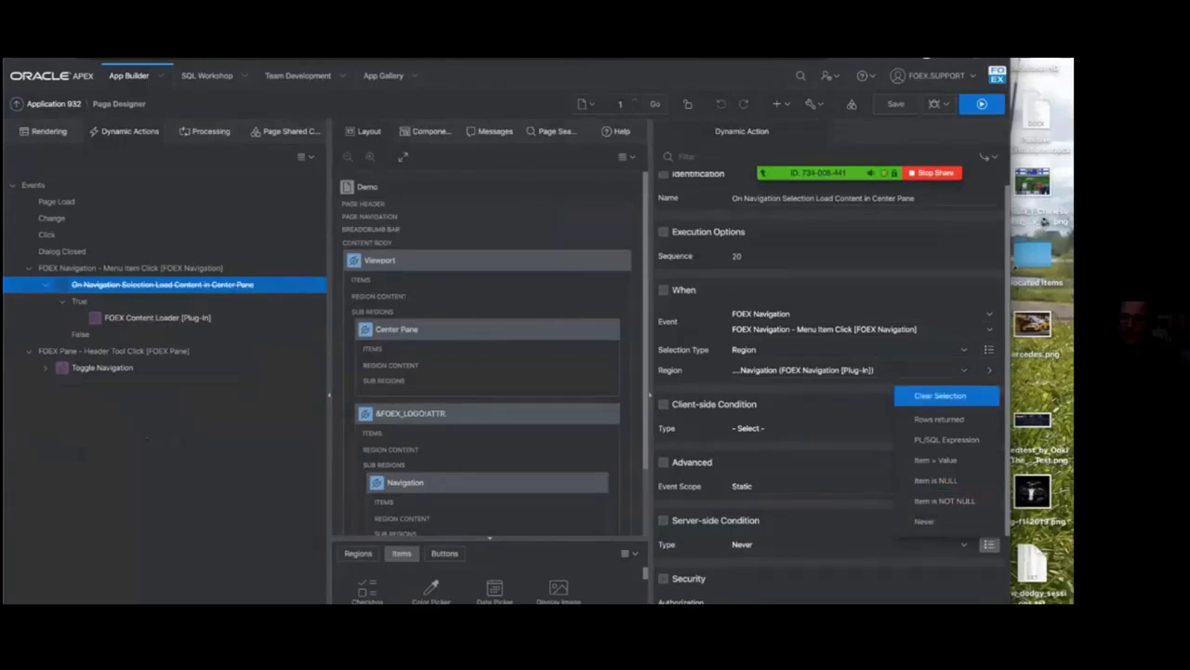
click(940, 396)
Review the settings of the dynamic action's FOEX Content Loader action, and save and run the Demo page.
click(157, 318)
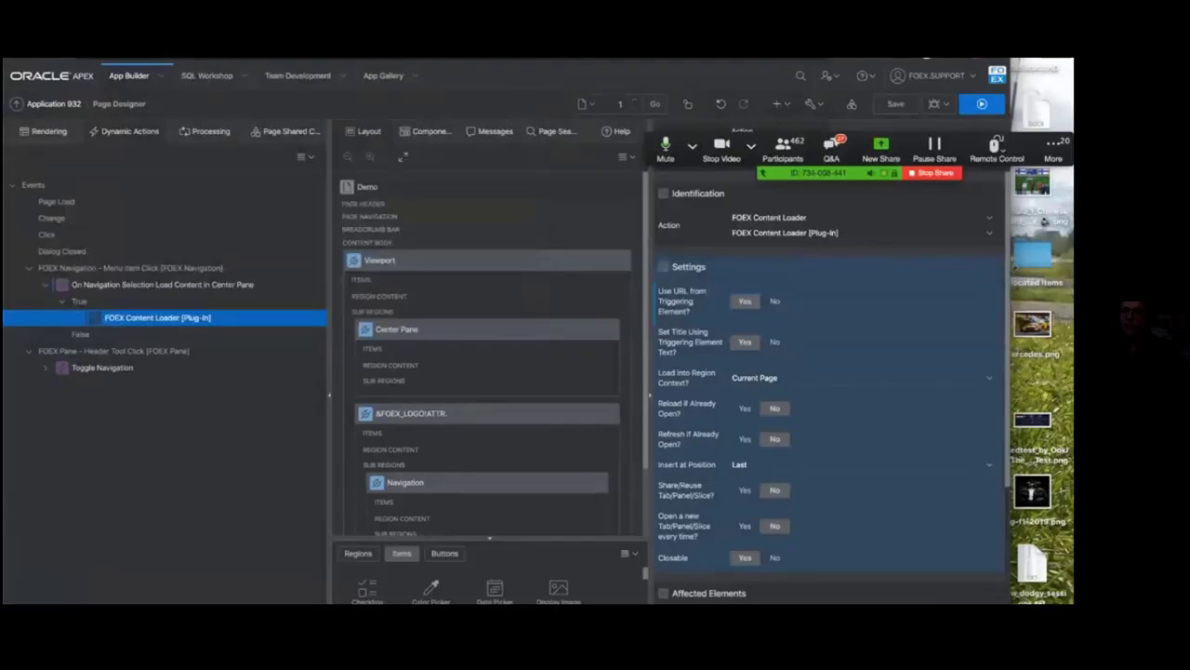
click(982, 104)
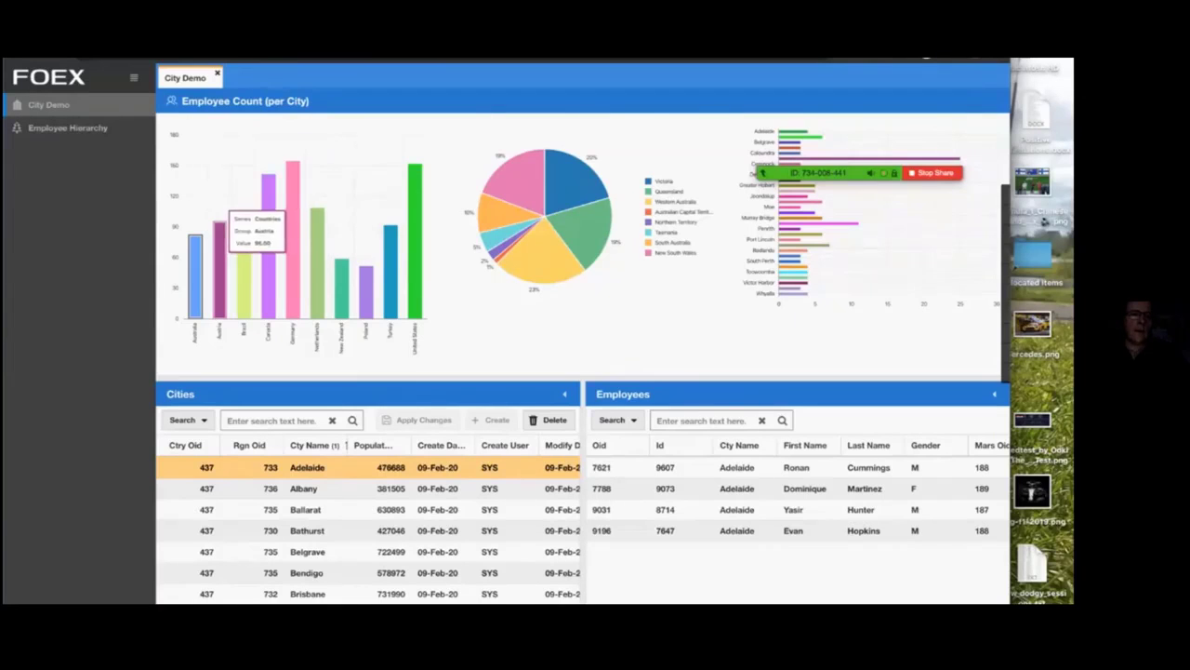
Select Austria in the City Demo country chart, and open Employee Hierarchy to expand the Editable Tree Grid's root and its second child node.
click(219, 266)
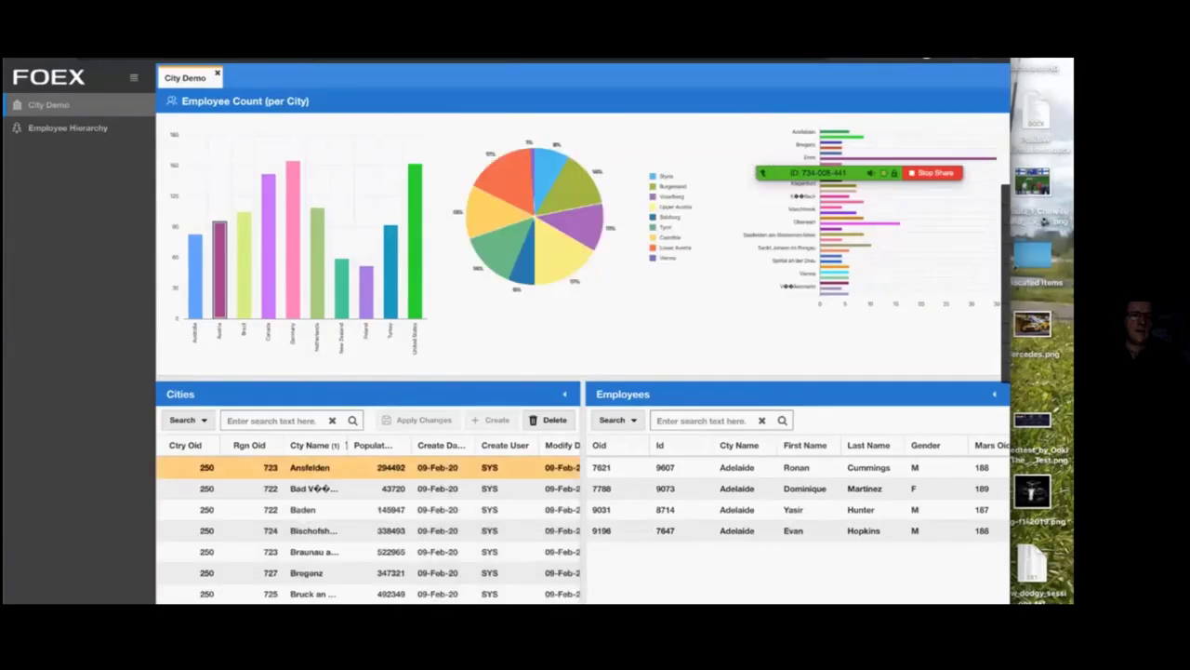
click(68, 128)
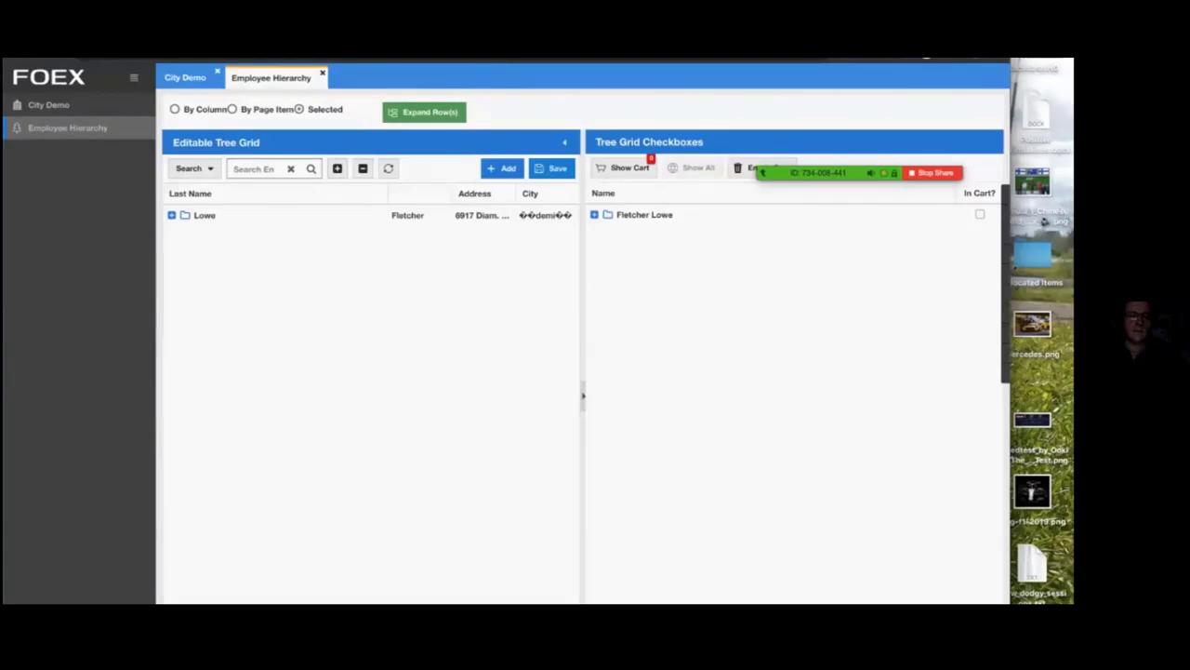
click(172, 215)
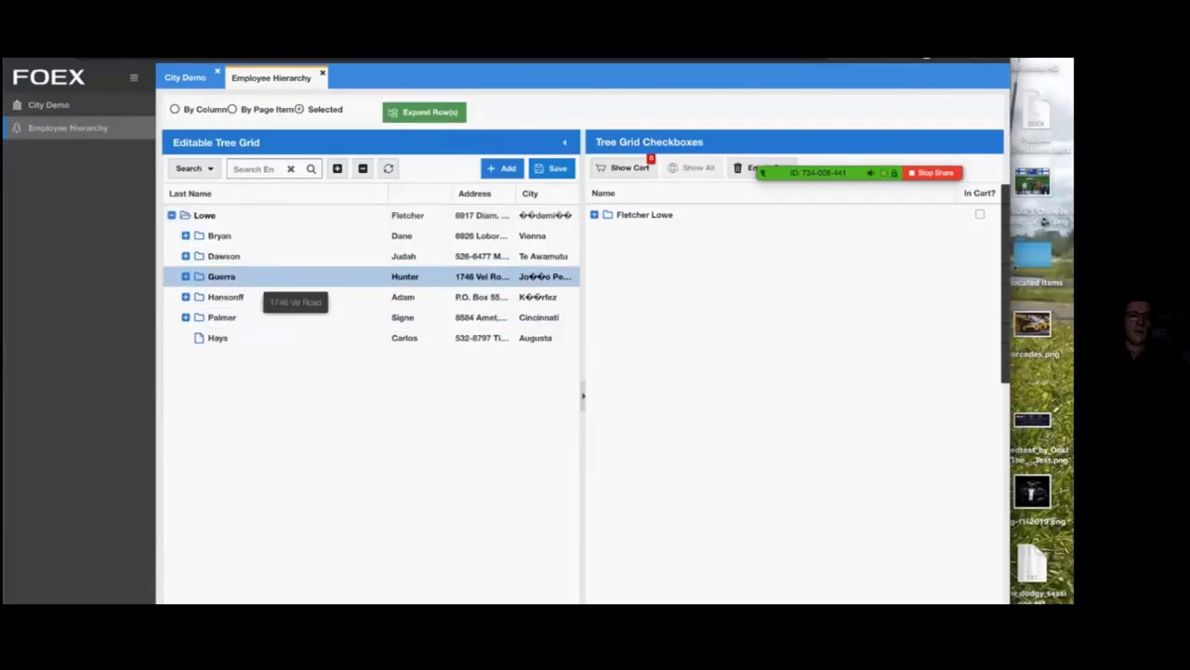
click(185, 256)
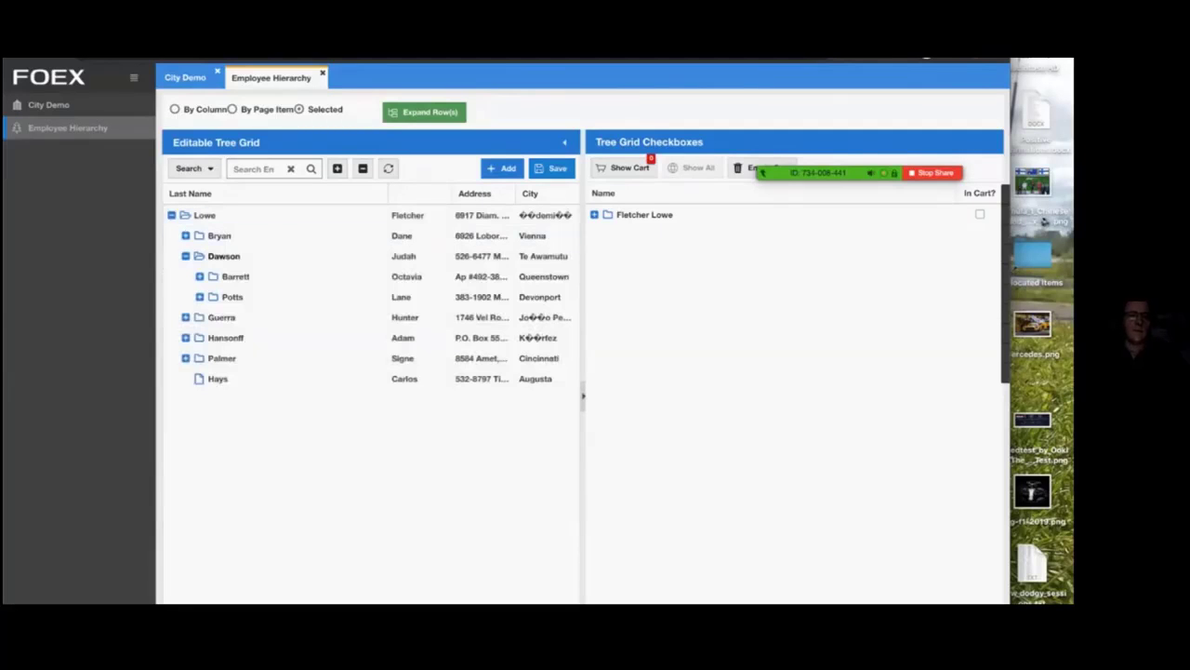
Test switching between the City Demo and Employee Hierarchy content, selecting Baden in the Cities grid along the way.
click(185, 78)
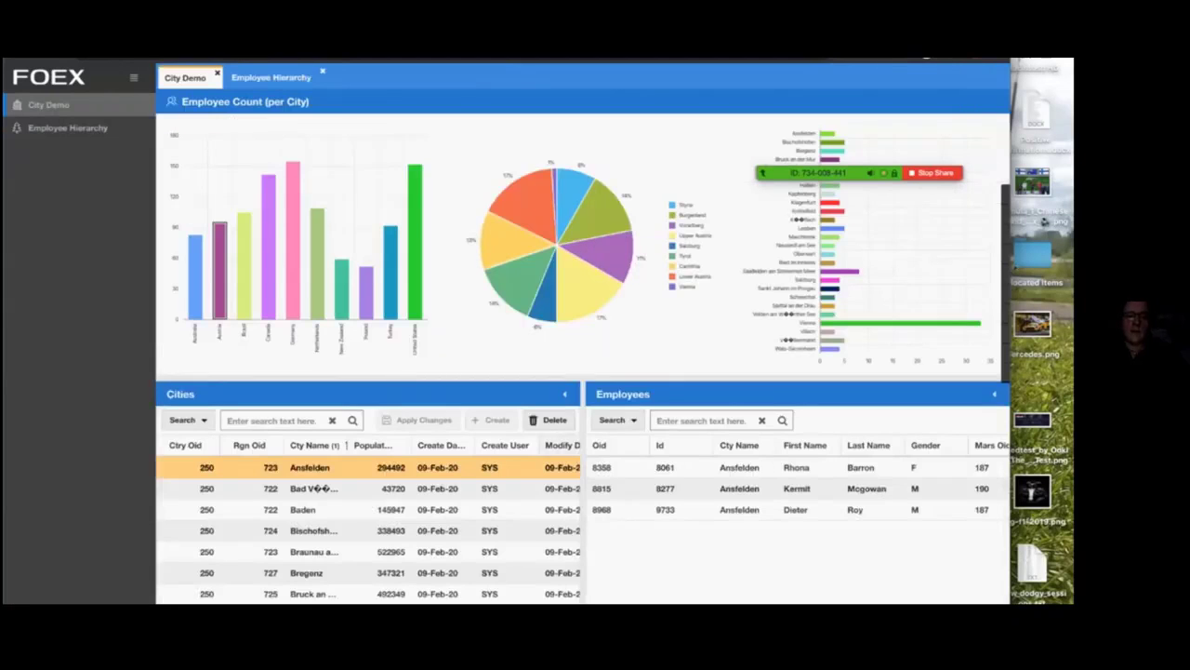
click(520, 551)
click(512, 509)
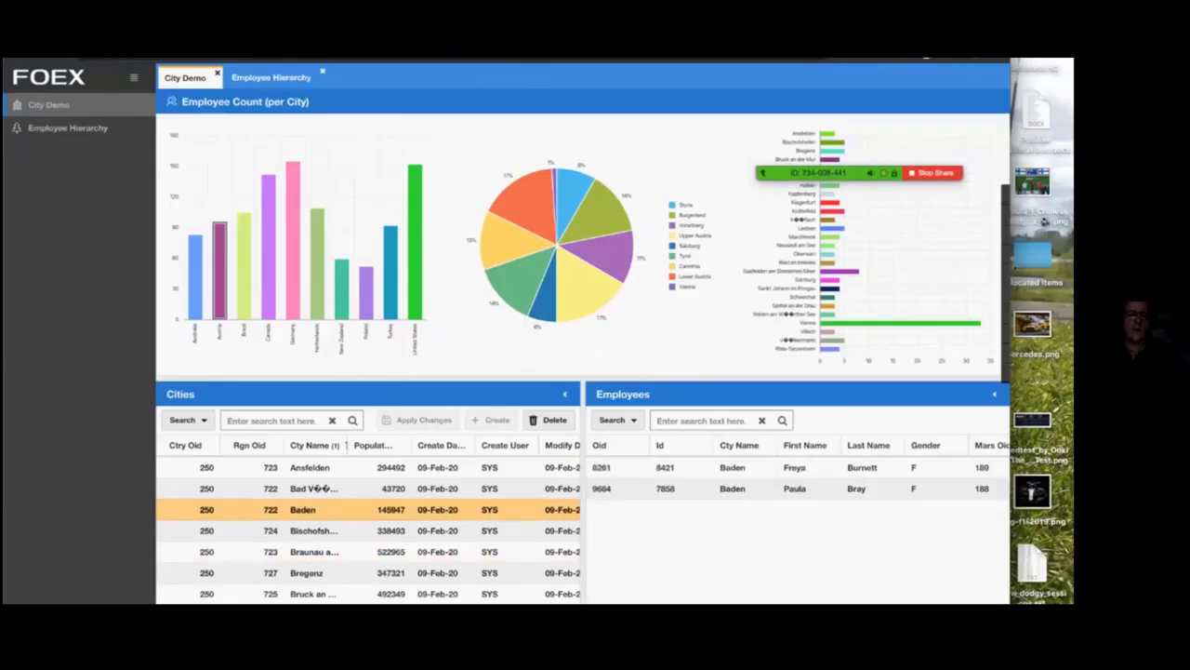
click(271, 78)
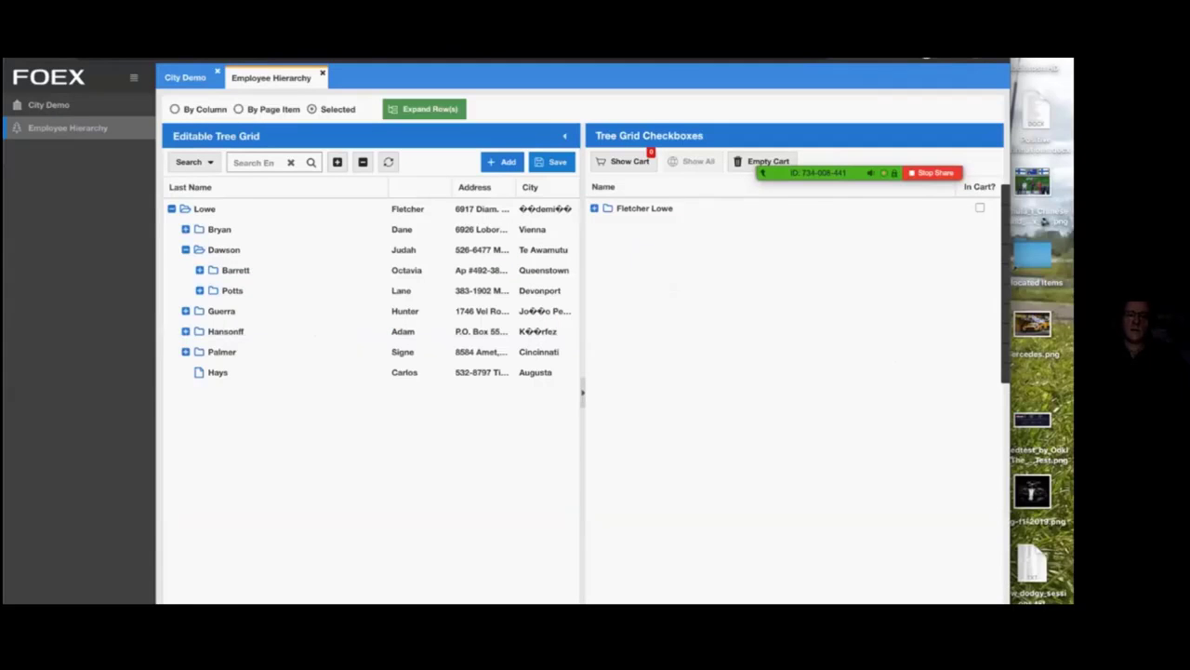
click(186, 79)
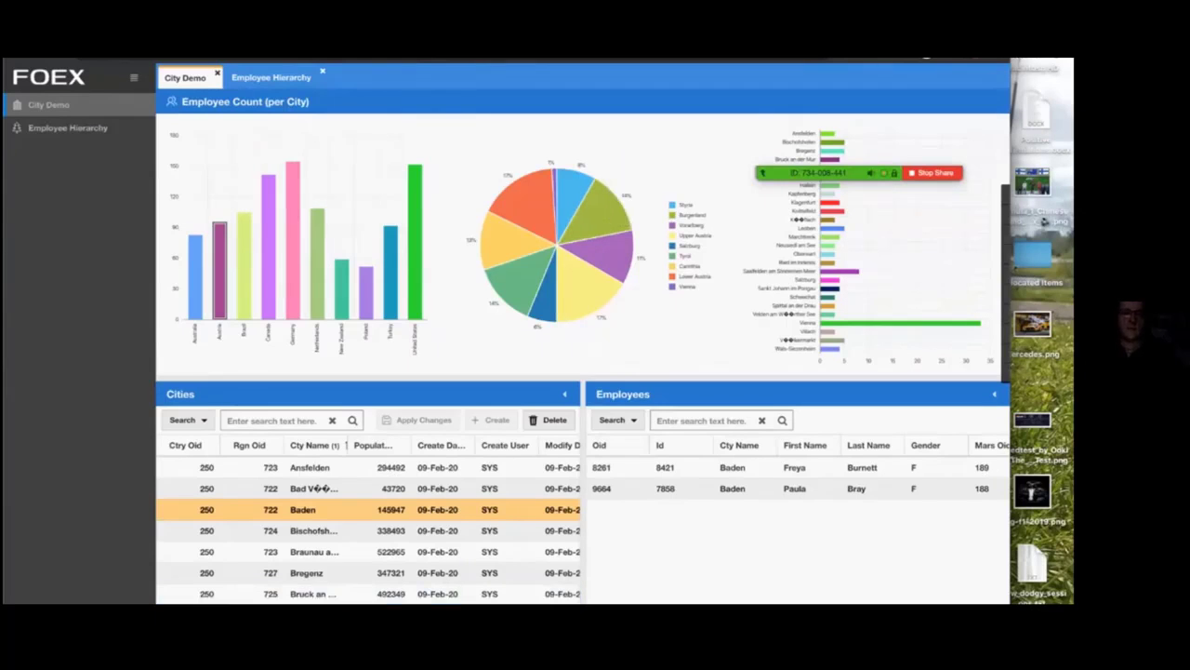
Leave the running Demo page and go back to the App Builder's list of applications.
click(391, 28)
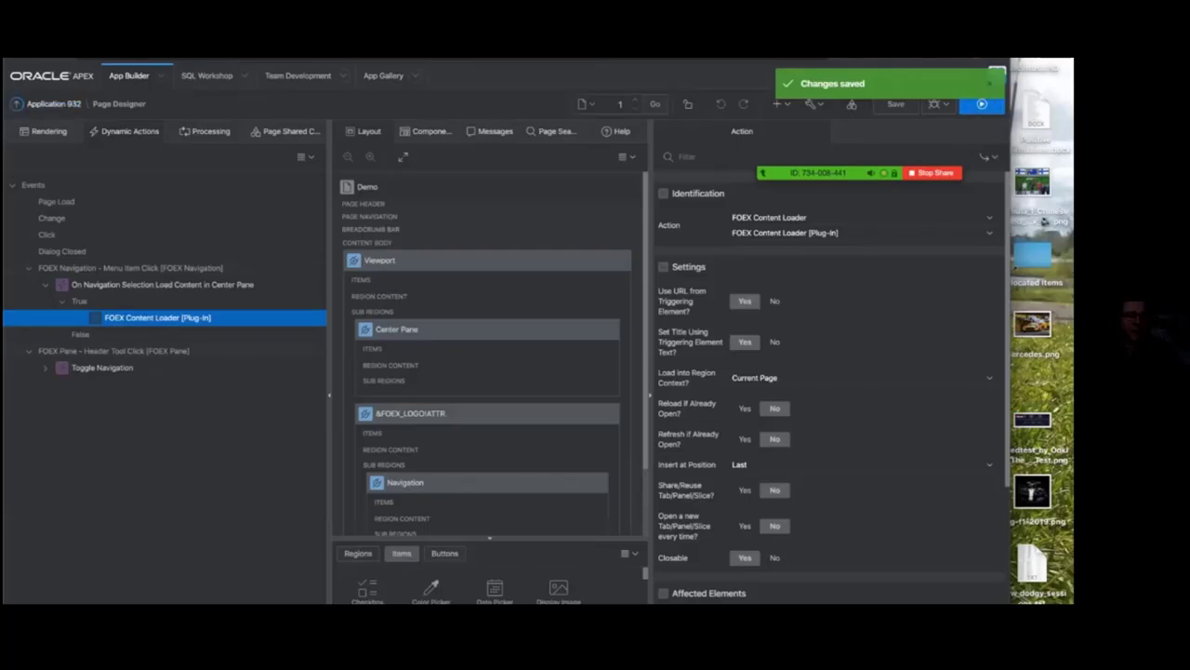
click(129, 76)
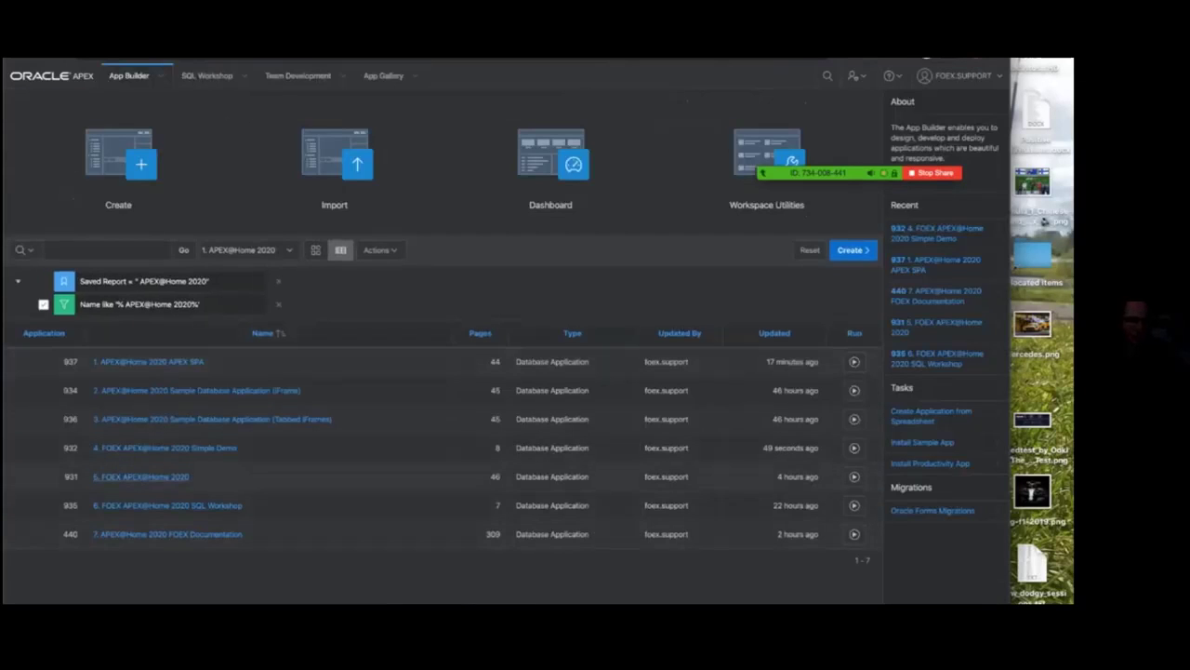